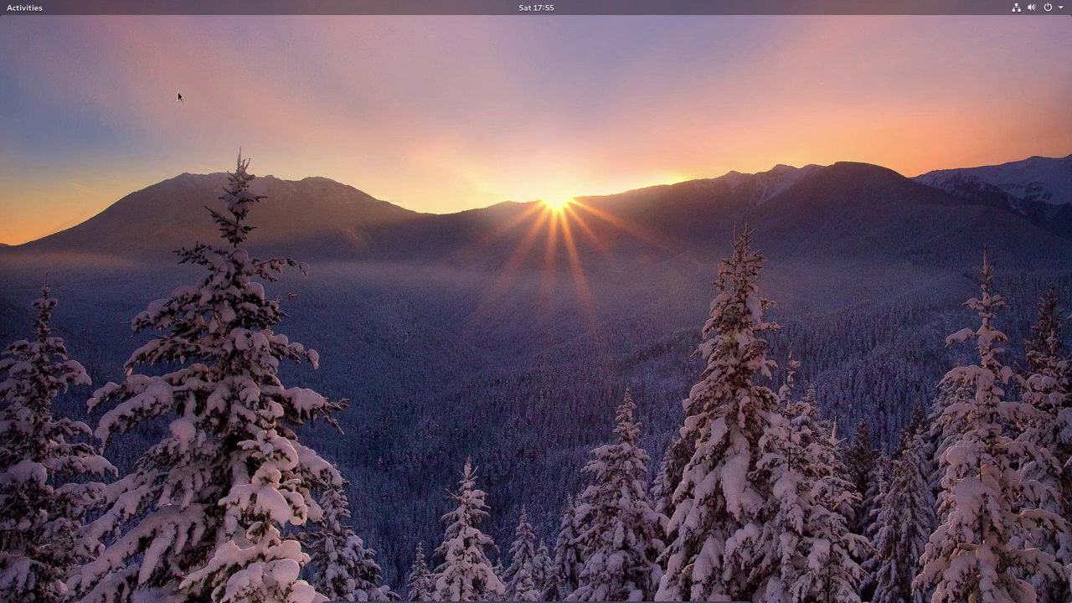
- Show the applications grid with the All tab selected instead of Frequent
click(24, 7)
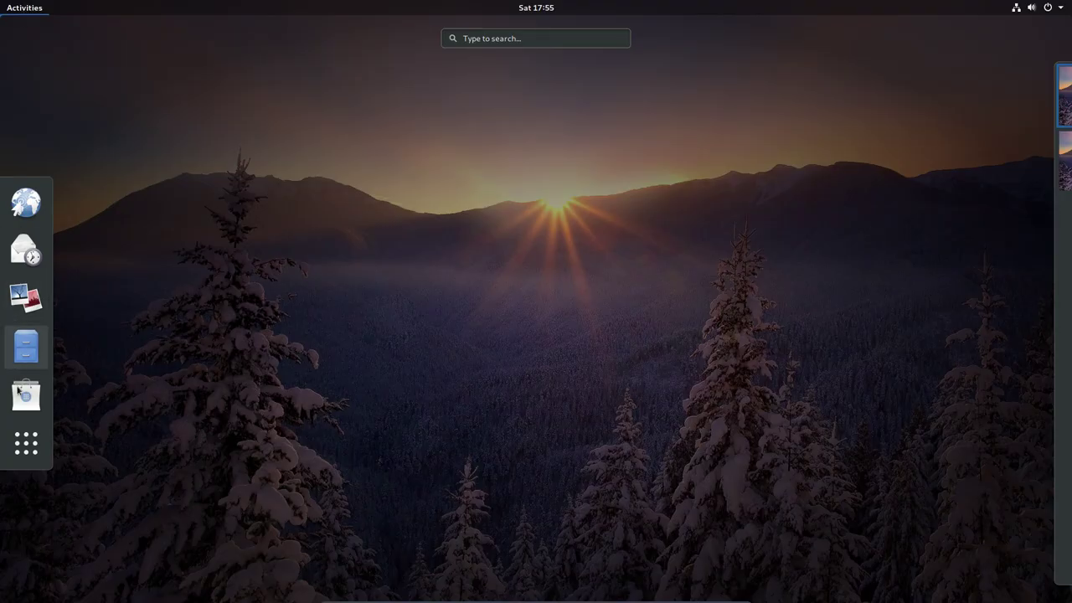
click(26, 444)
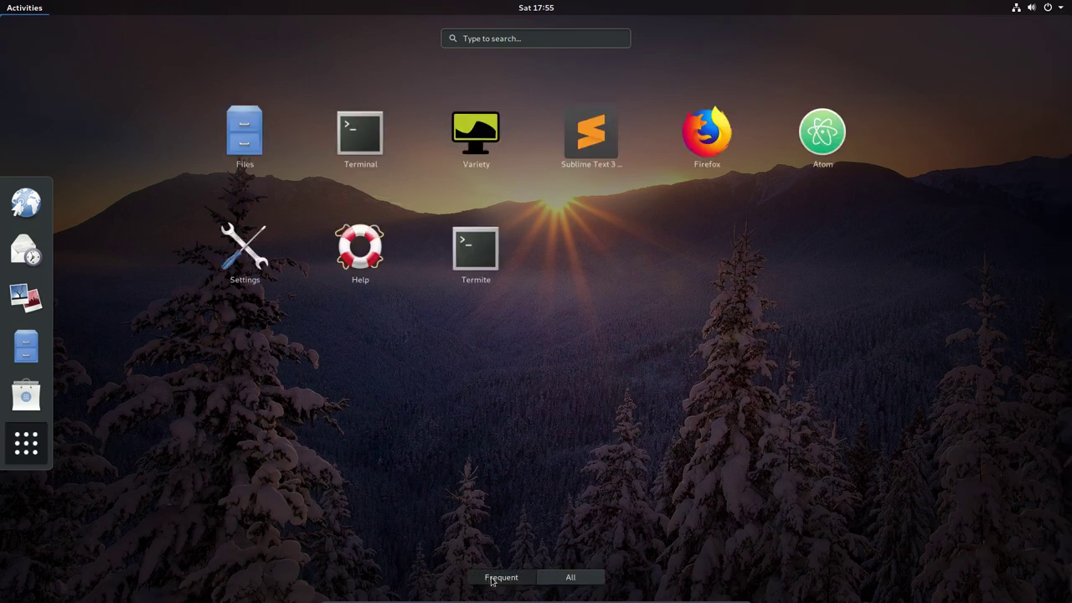
click(573, 580)
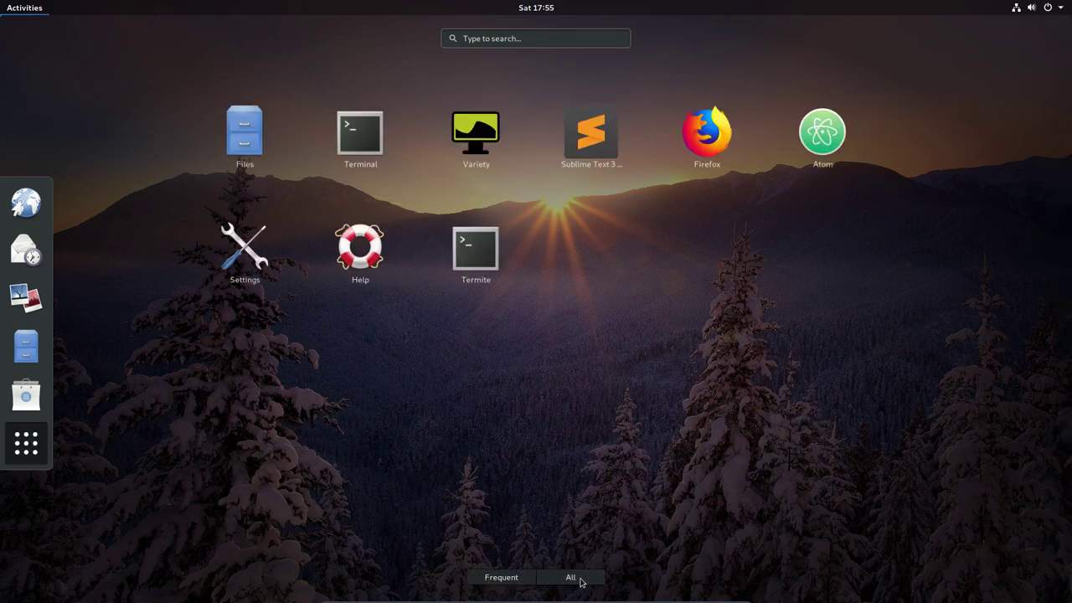
click(510, 580)
click(569, 580)
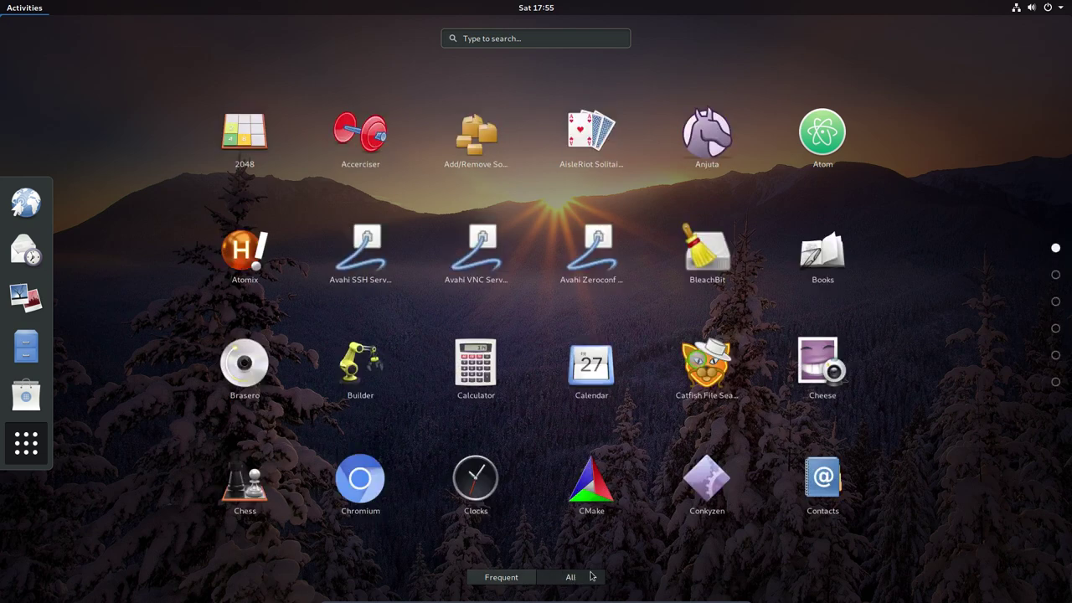
- Page through the app grid to the page with Qt4 Linguist, Tali and the Sundry folder
scroll(993, 327, down, 3)
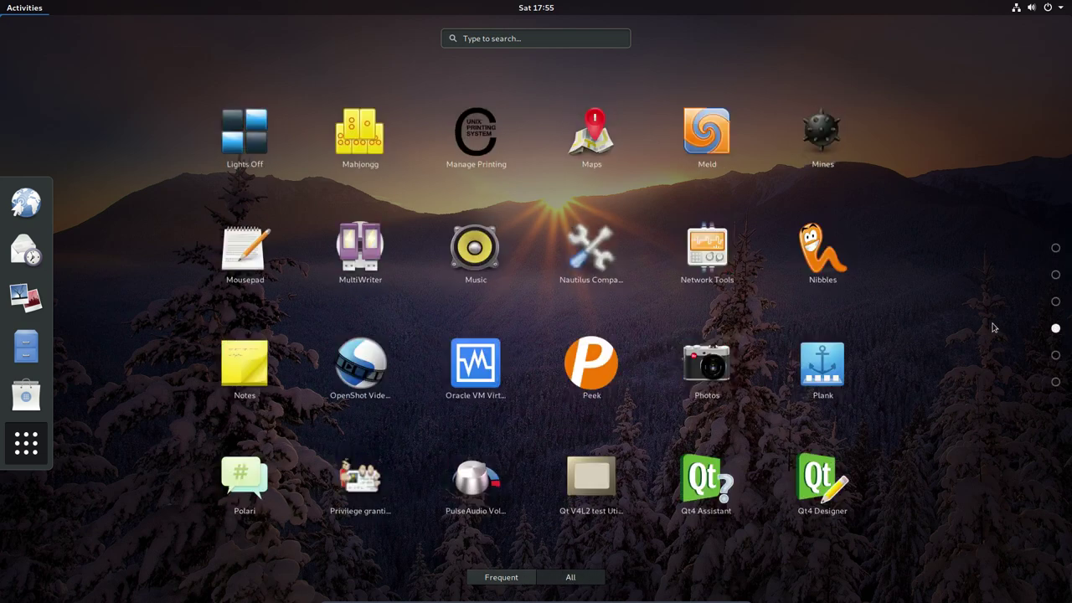
scroll(993, 328, down, 2)
scroll(994, 327, up, 5)
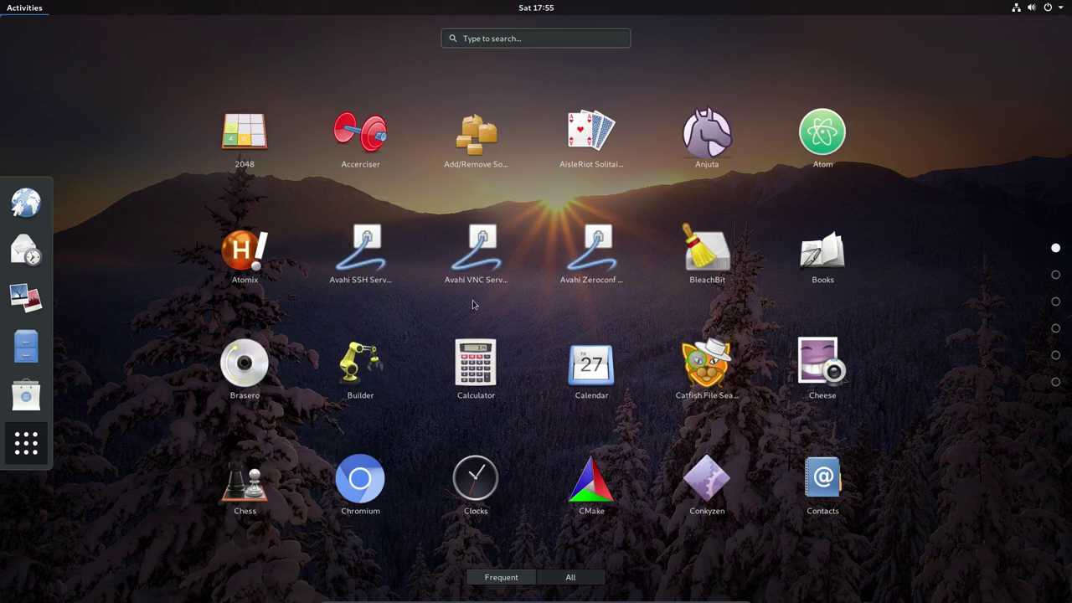
scroll(404, 314, down, 4)
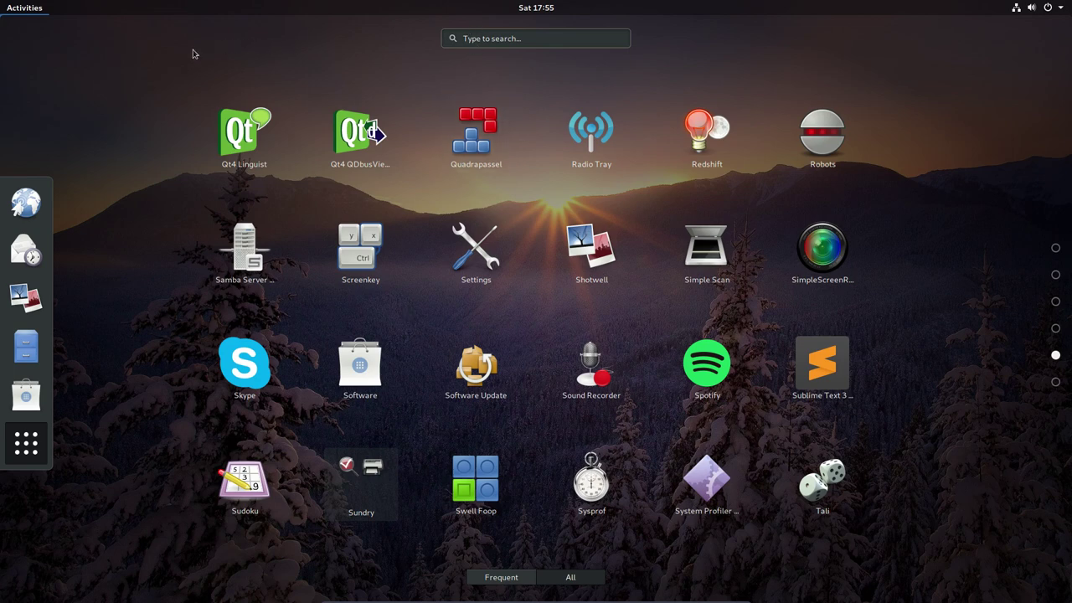
- Search the Activities overview for 'twe' and launch Tweaks from the results
click(473, 37)
text(gn)
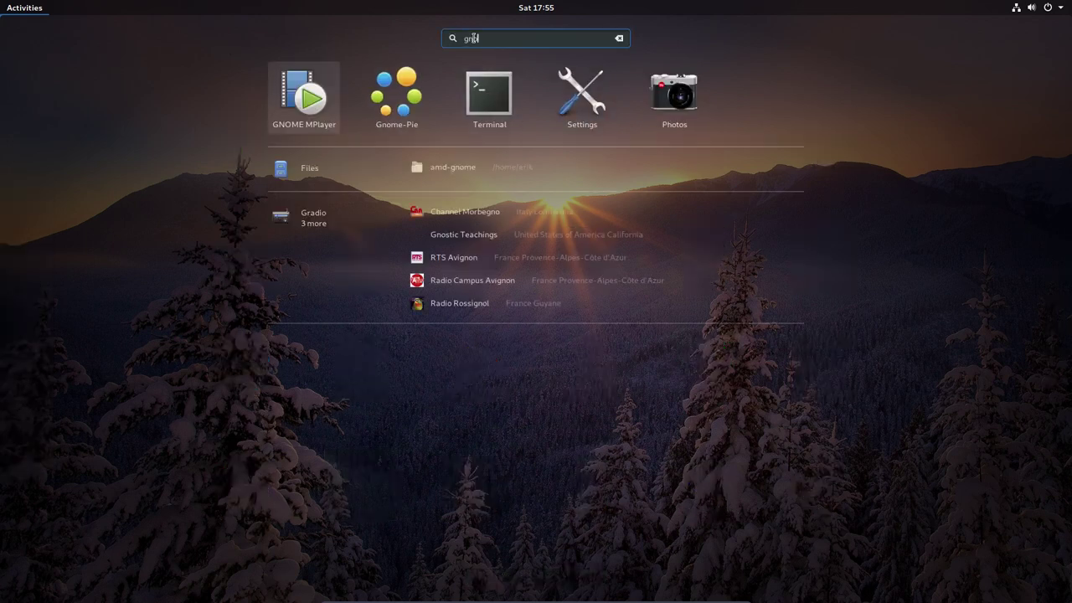
text(ome-t)
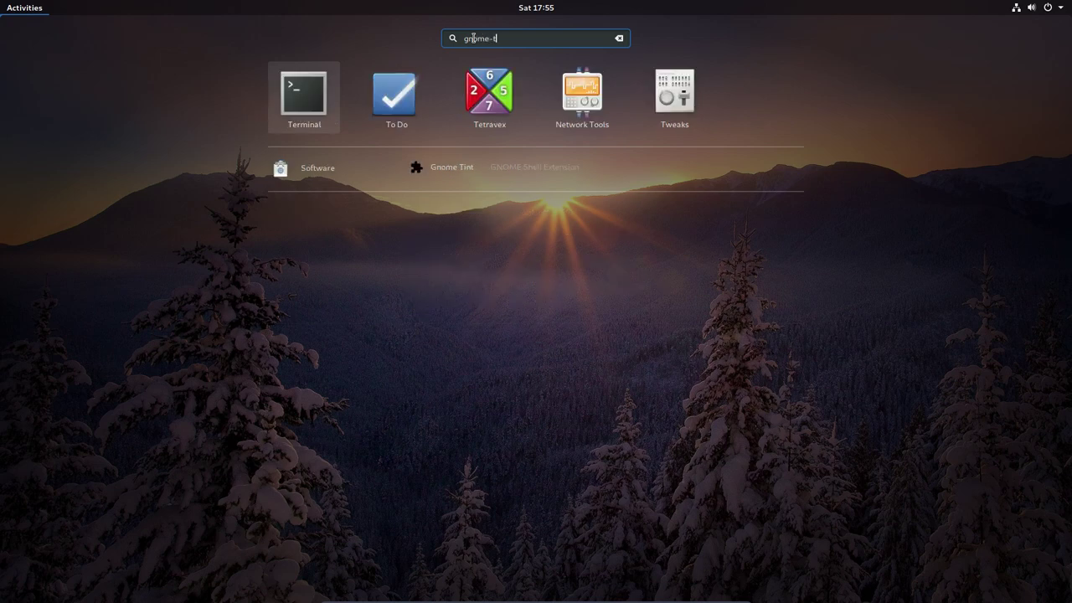
key(BackSpace)
key(BackSpace)
key(BackSpace)
key(BackSpace)
key(BackSpace)
key(BackSpace)
key(BackSpace)
text(twe)
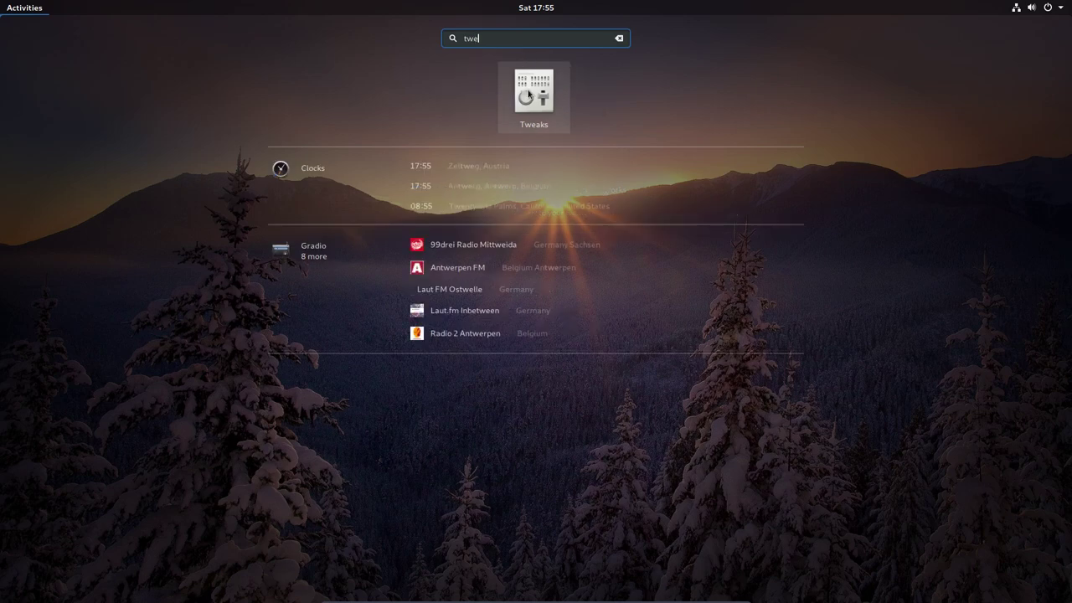
click(528, 95)
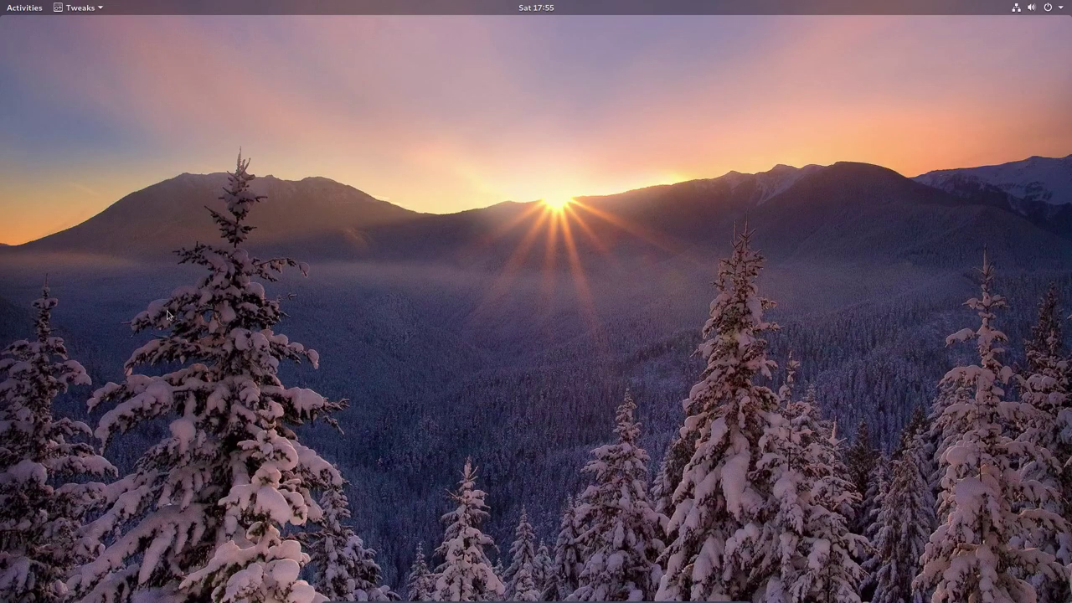
- Add the running Tweaks app to the dash favorites
click(13, 8)
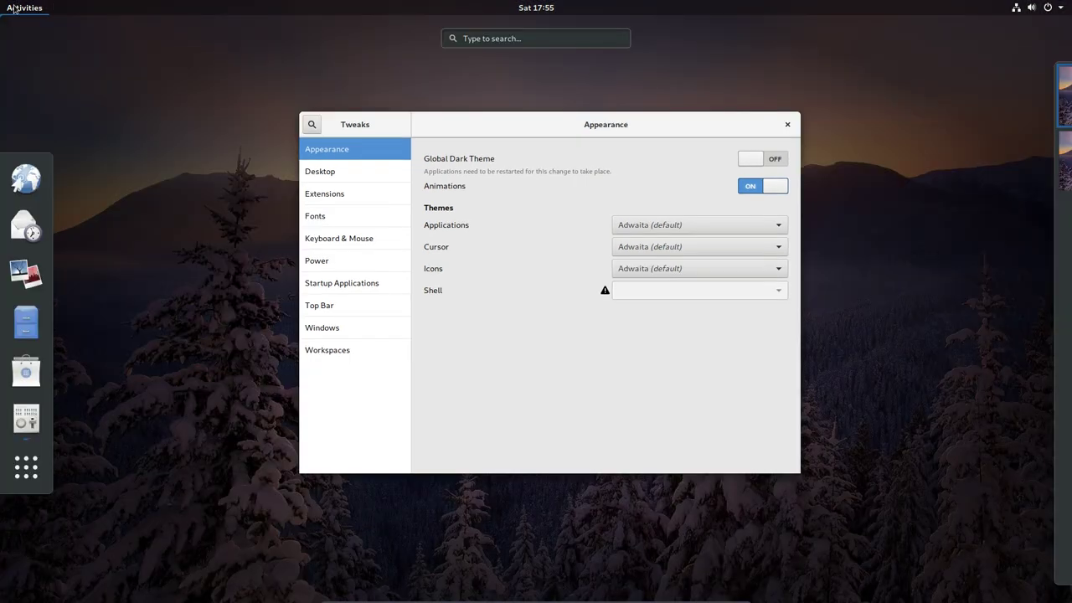
right_click(26, 416)
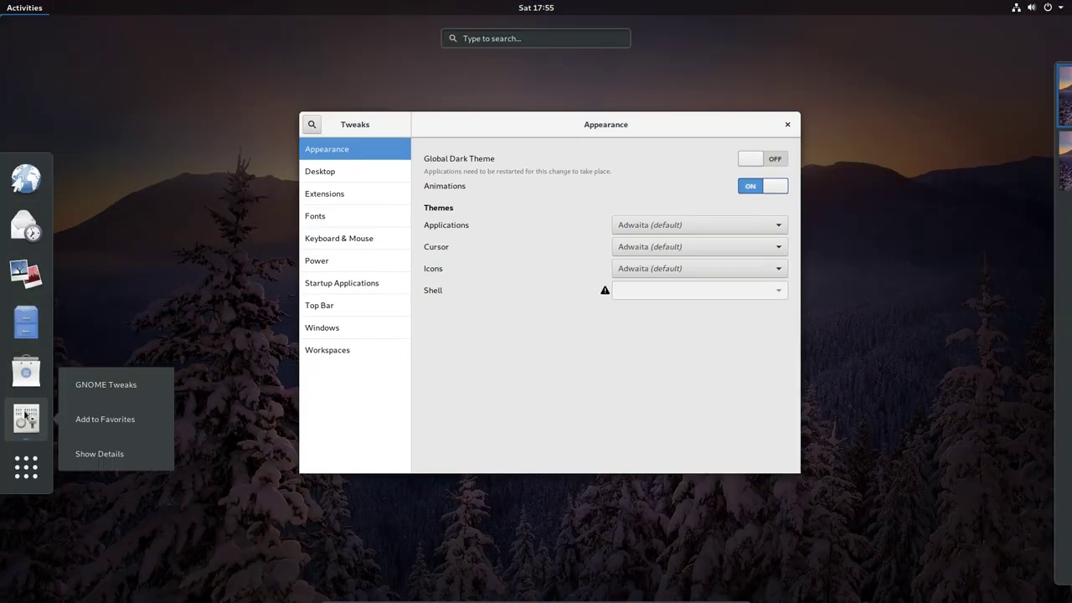
click(120, 424)
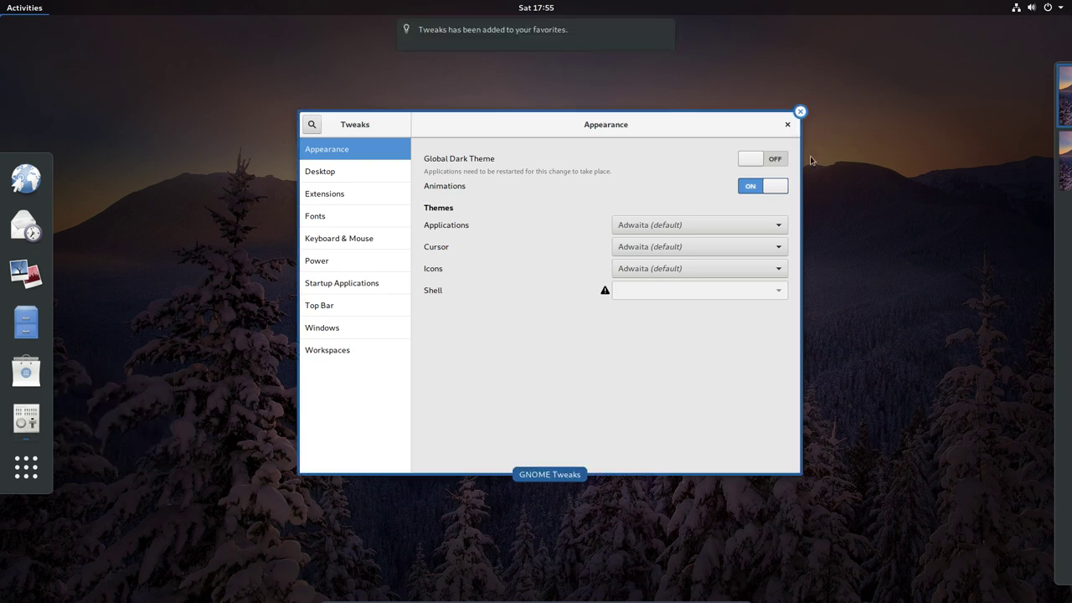
- Close the Tweaks window and return to the empty Activities overview
click(801, 110)
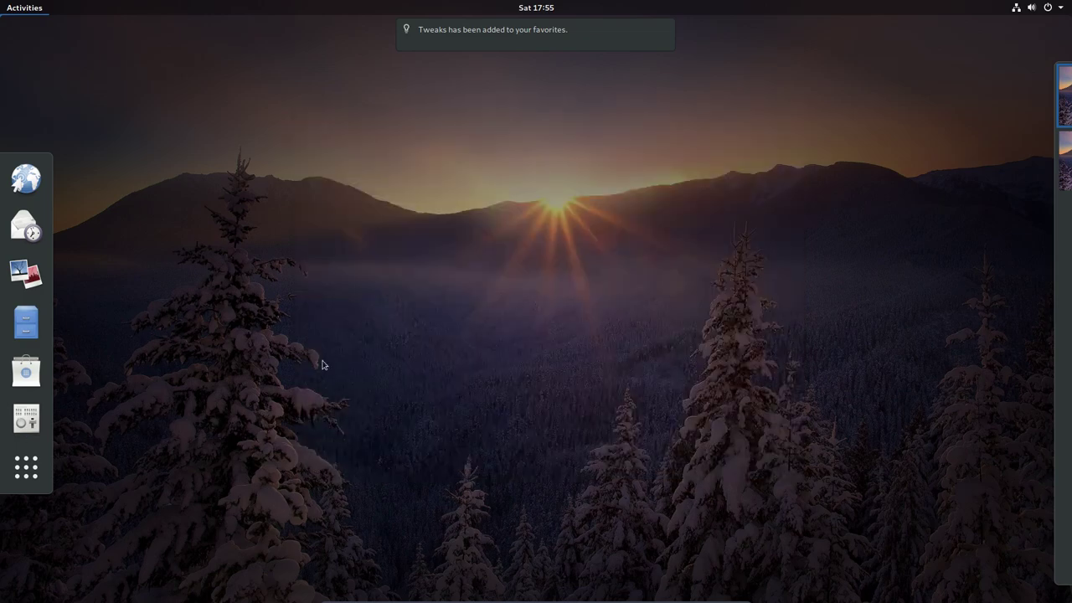
click(92, 98)
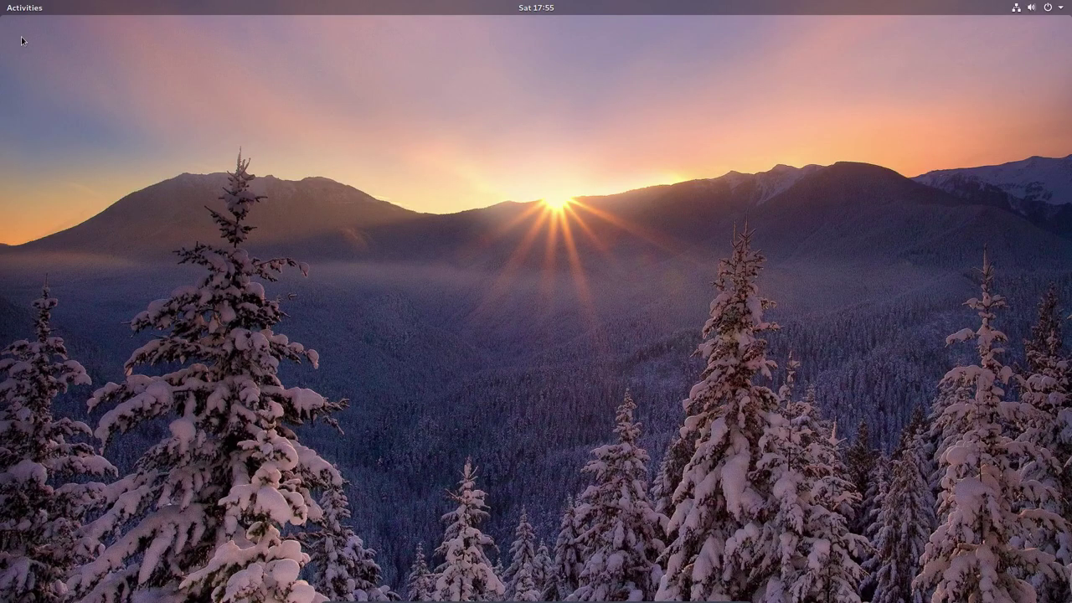
click(23, 8)
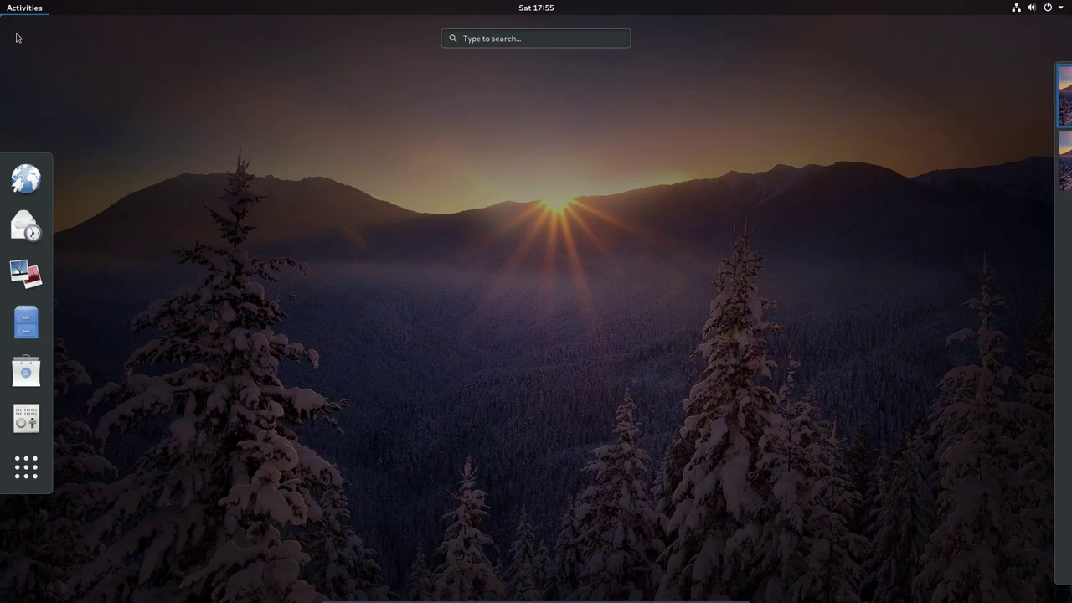
- Relaunch Tweaks from favorites and set the Applications theme to Arc-Punch-Dark
click(38, 419)
drag(589, 139, 526, 127)
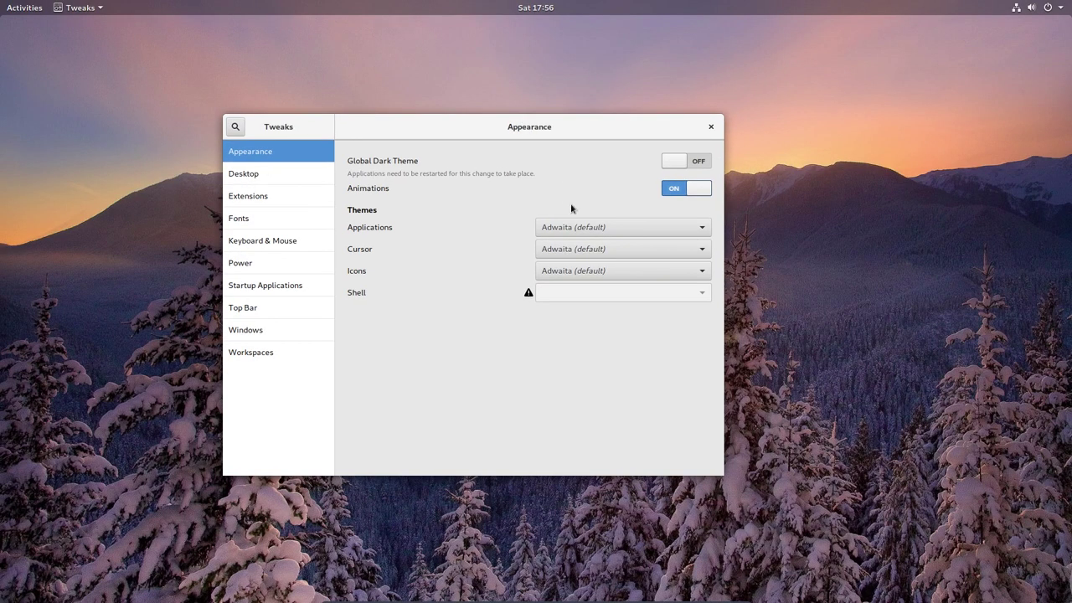
click(651, 225)
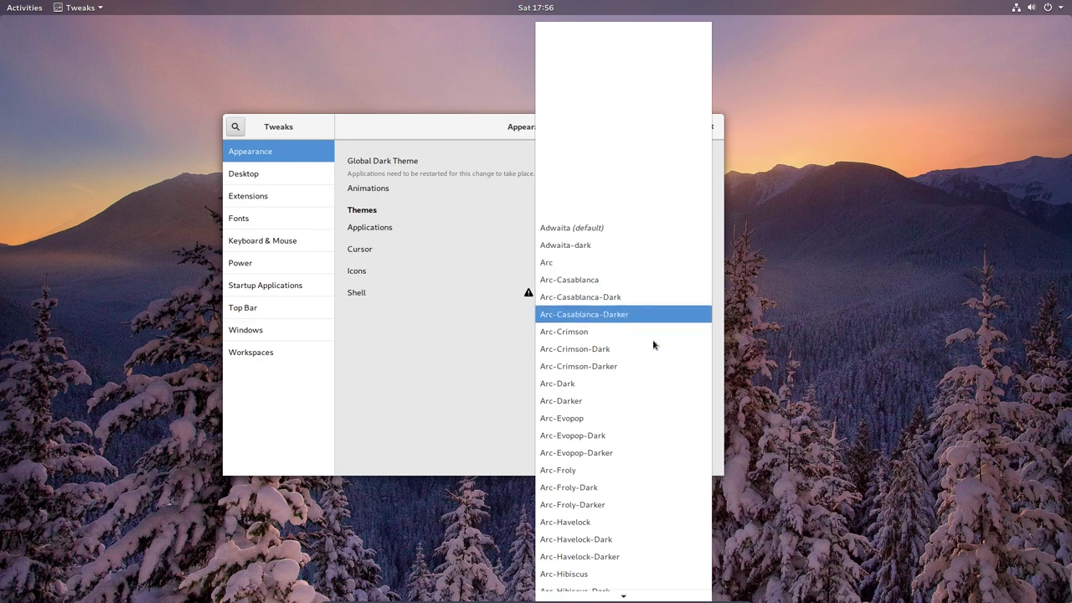
scroll(651, 380, down, 3)
scroll(623, 466, down, 10)
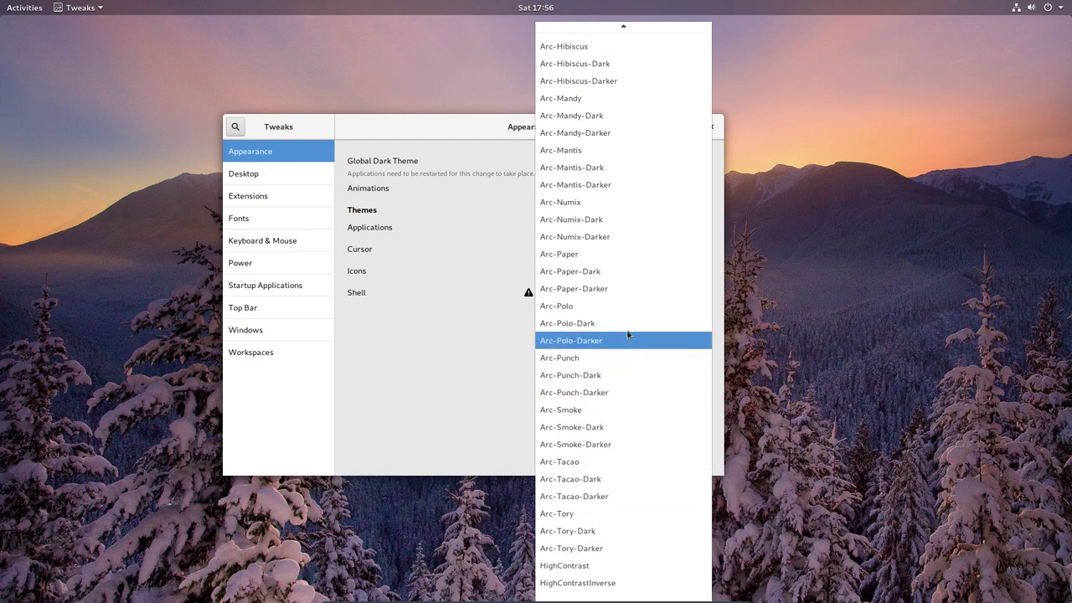
scroll(630, 318, up, 1)
scroll(630, 321, up, 5)
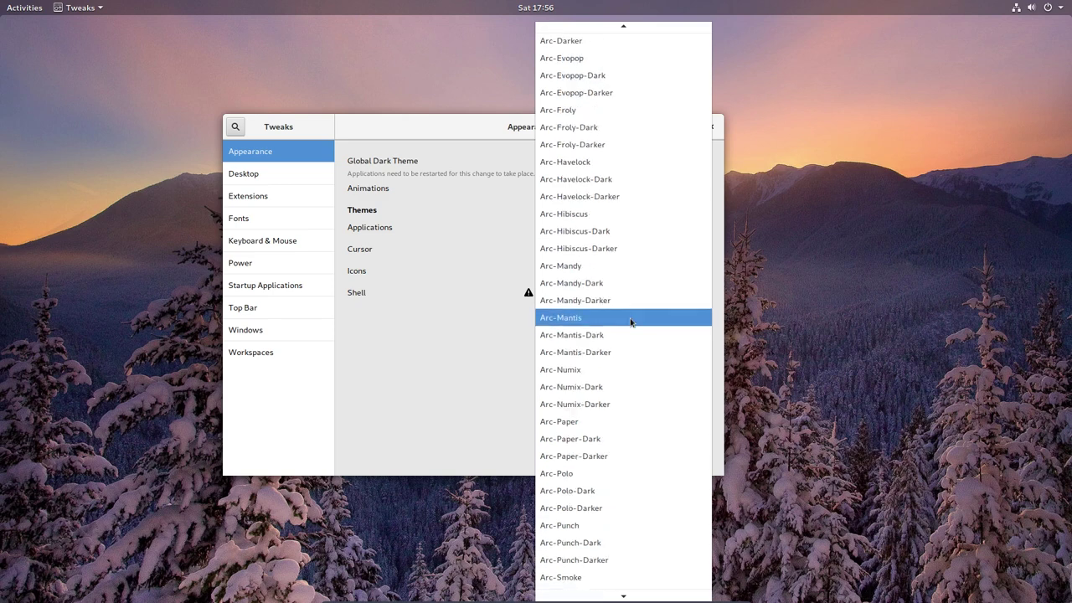
scroll(630, 319, down, 4)
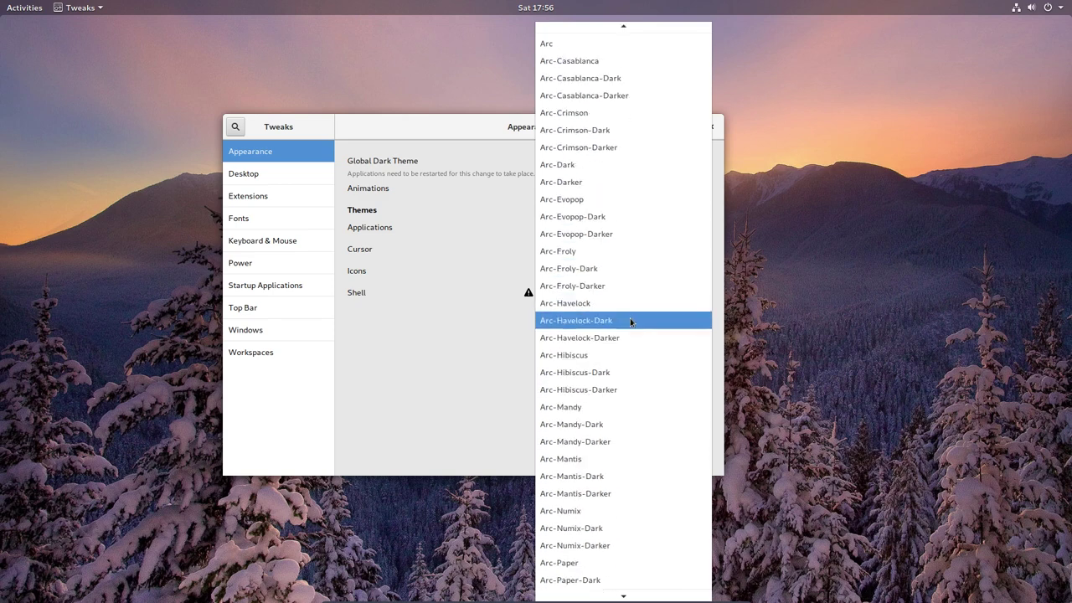
scroll(630, 322, down, 5)
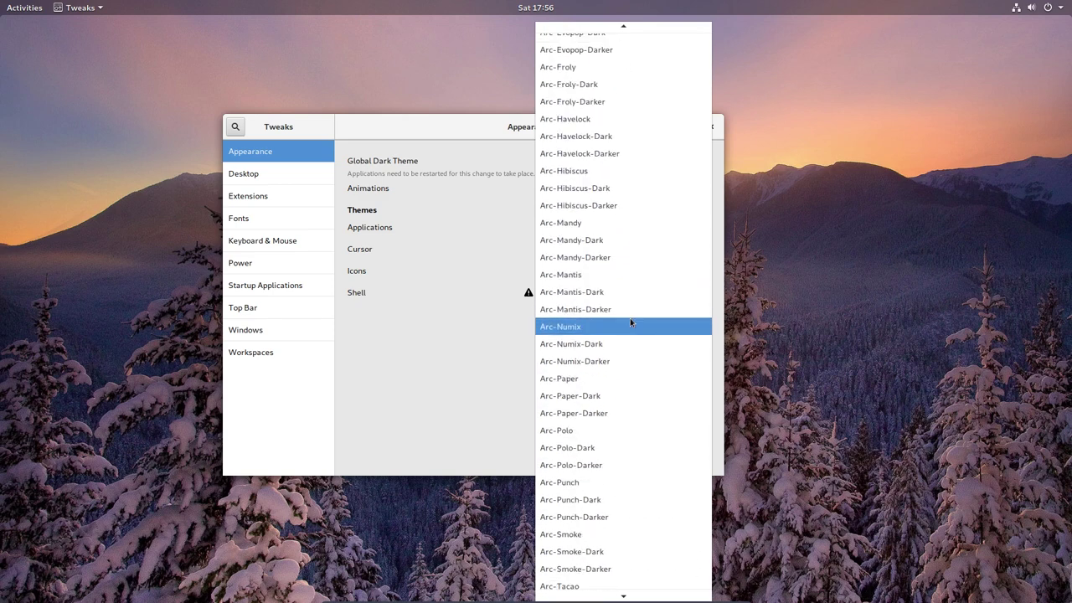
scroll(628, 360, down, 1)
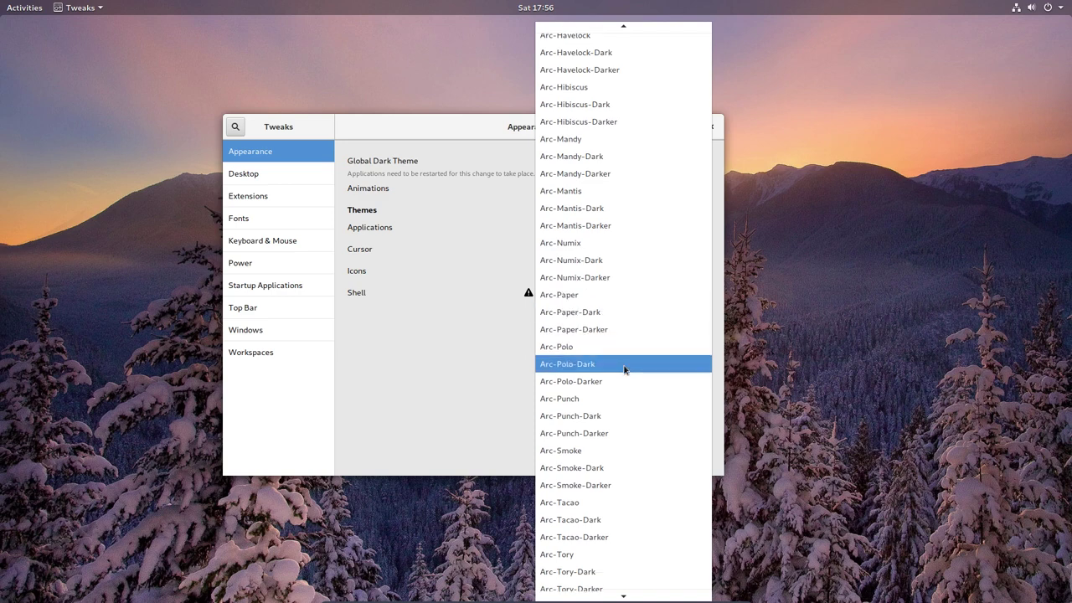
click(609, 416)
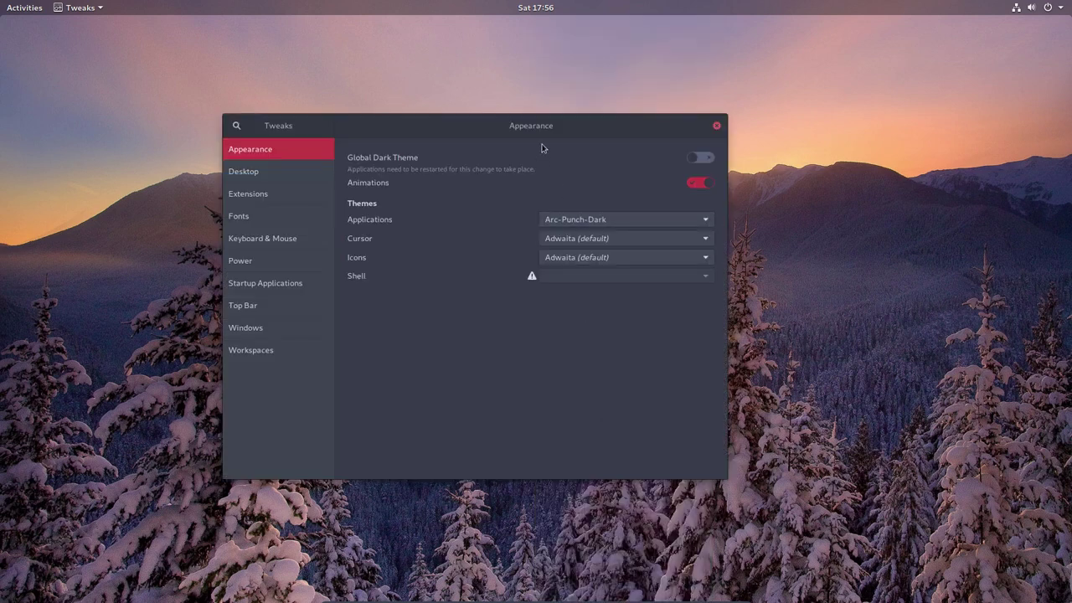
- Set the cursor theme to Breeze_Snow
drag(546, 134, 614, 109)
click(698, 217)
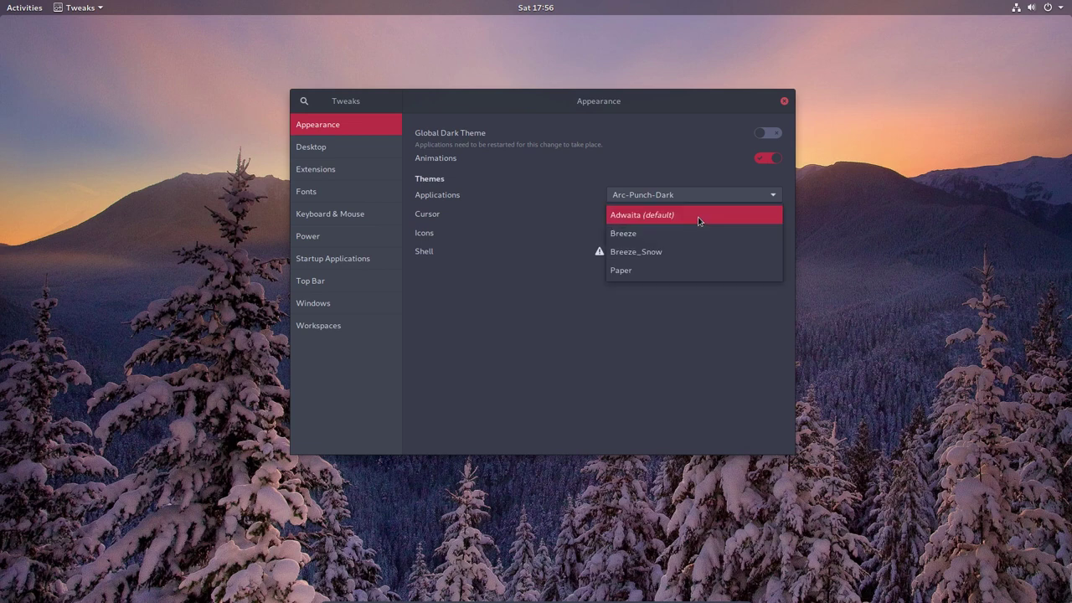
click(583, 211)
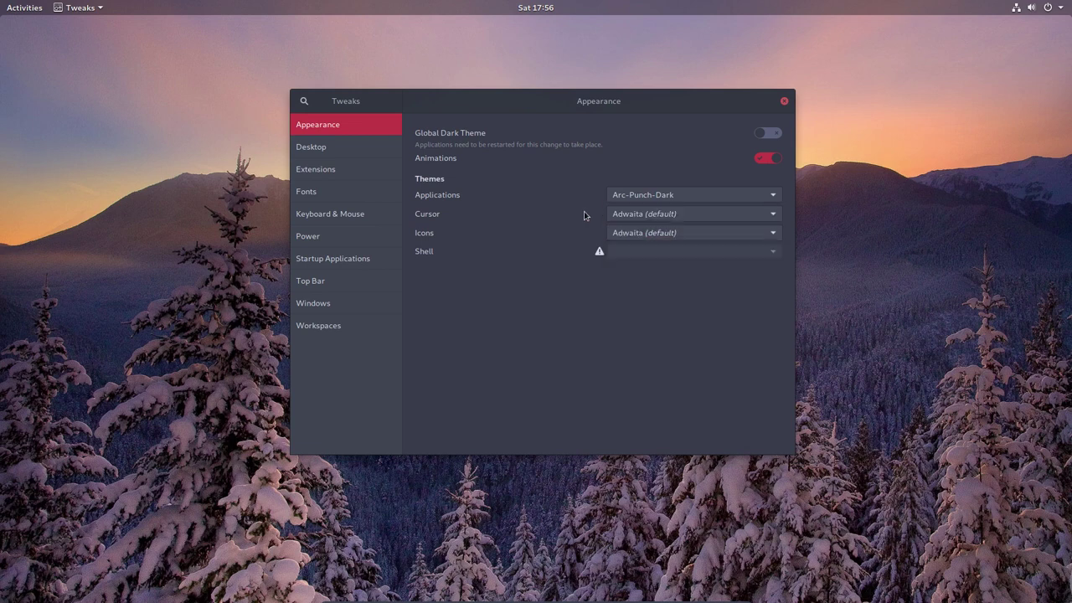
click(662, 215)
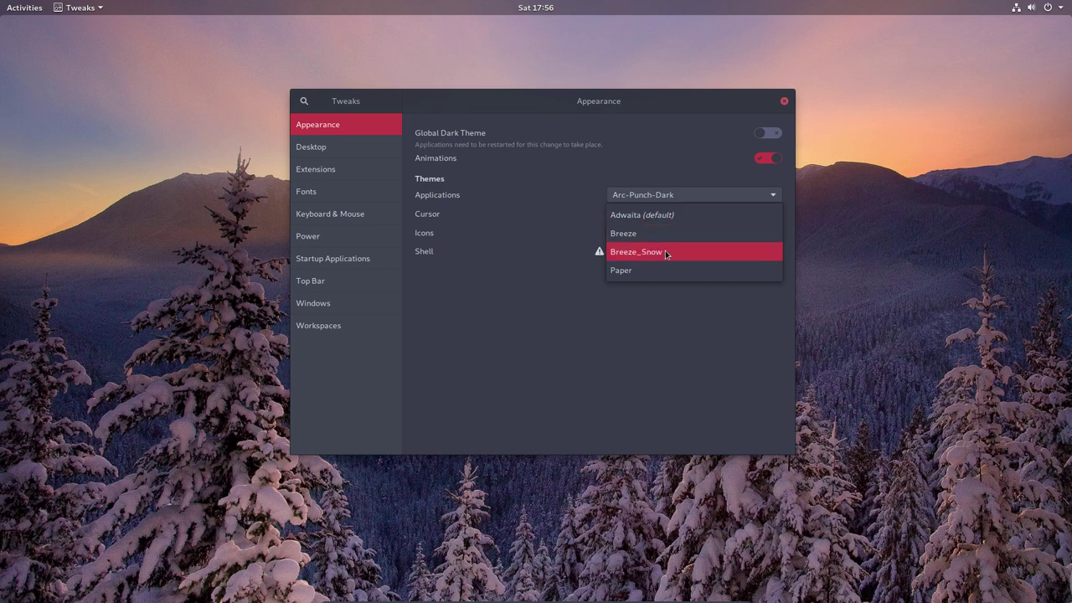
click(665, 251)
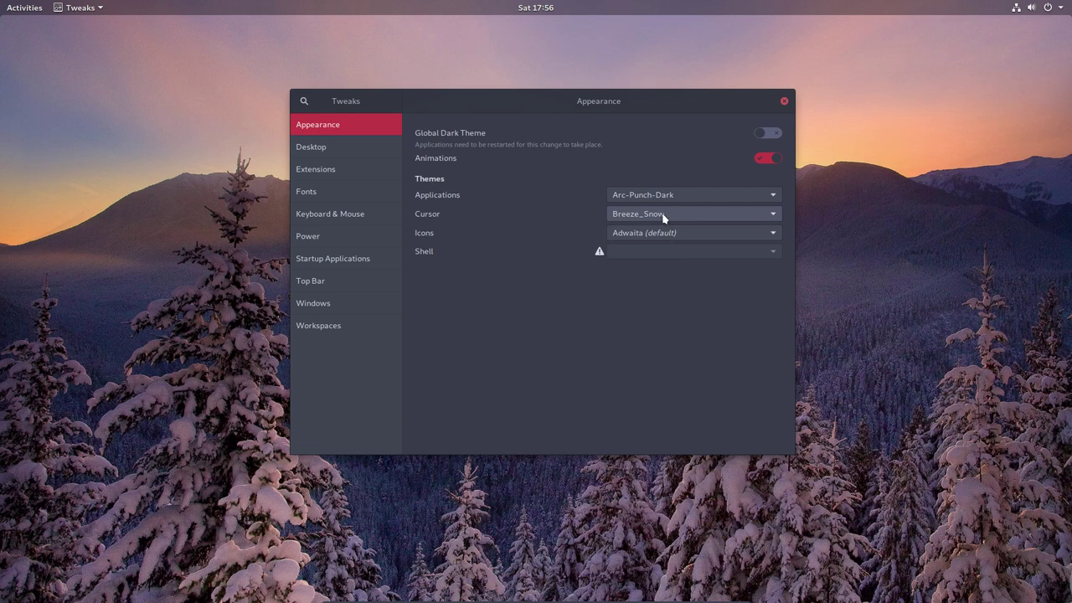
- Set the icon theme to EPapirus and move Tweaks to the top right
click(651, 233)
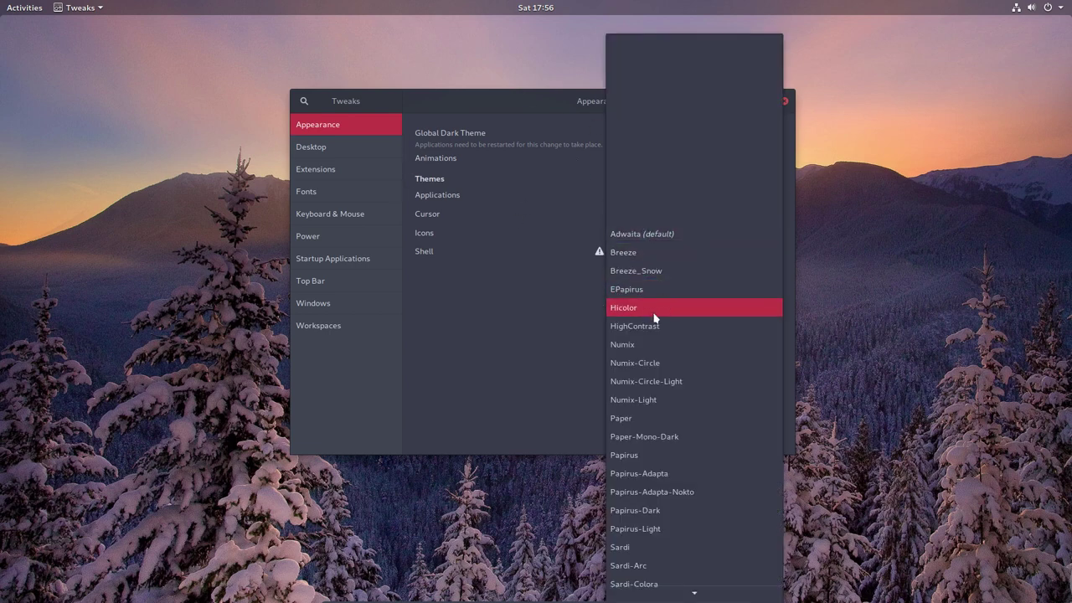
click(644, 291)
drag(571, 102, 832, 70)
- Open Files at Home, placing Files on the left and Tweaks on the right
click(36, 10)
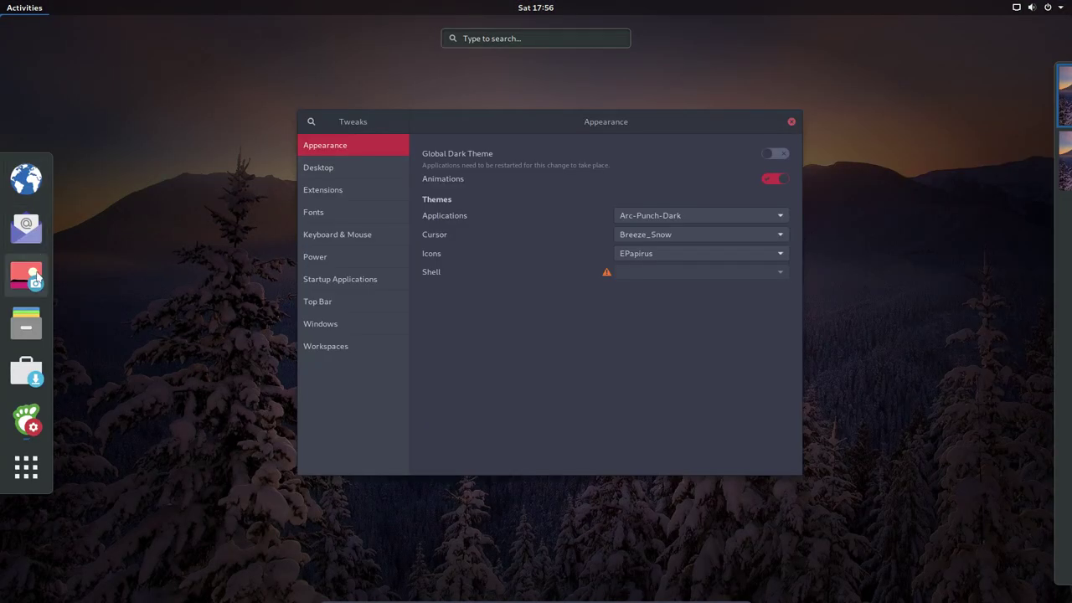
click(26, 327)
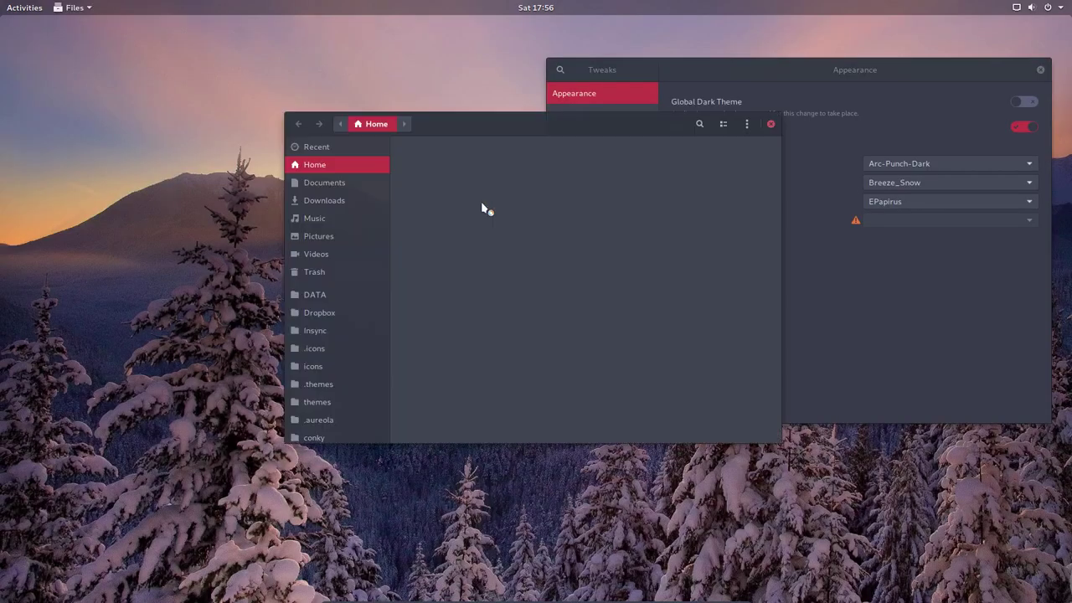
drag(464, 126, 299, 87)
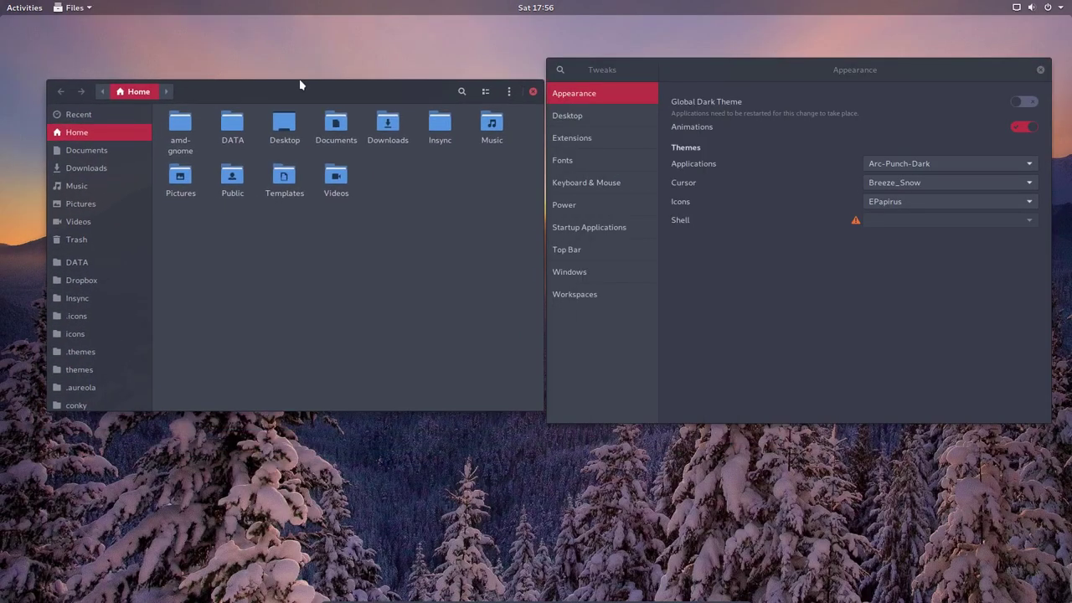
drag(681, 63, 716, 109)
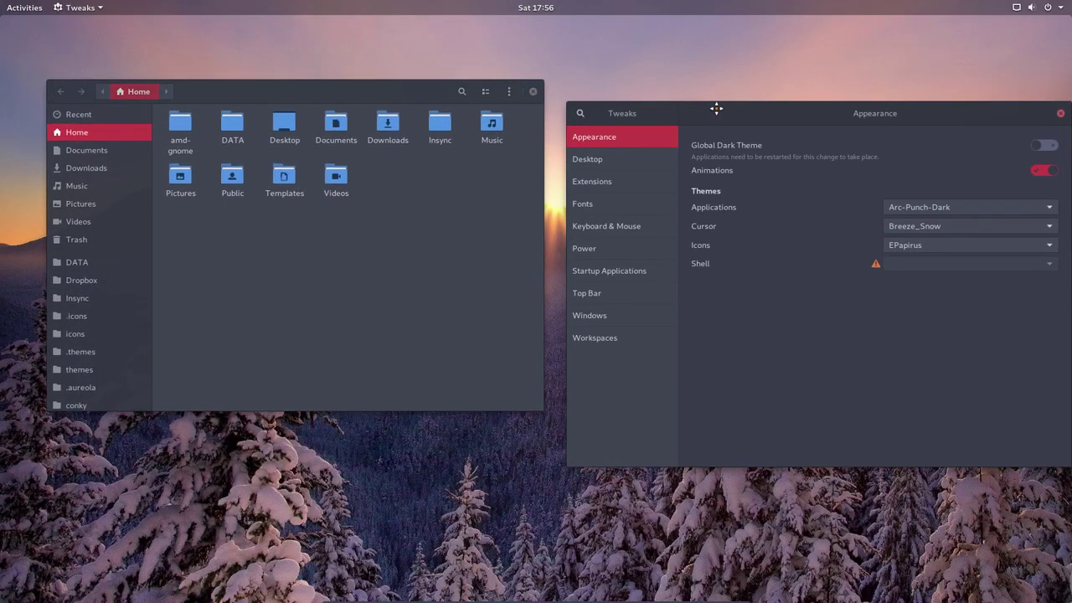
- Browse the applications grid back to its first page, 2048 through Contacts, then exit it
click(16, 10)
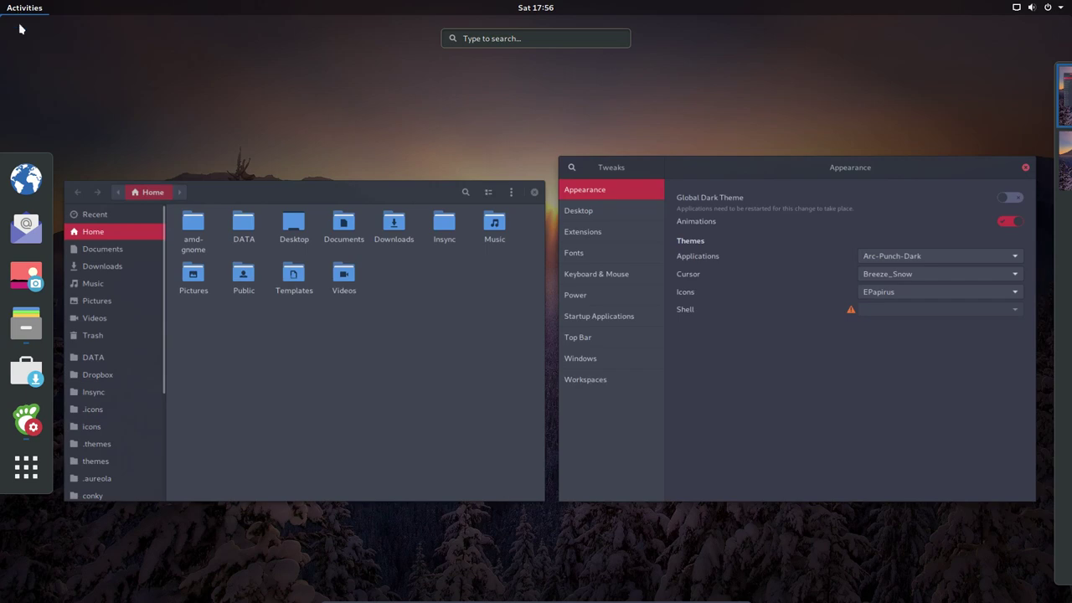
click(15, 471)
scroll(420, 369, down, 5)
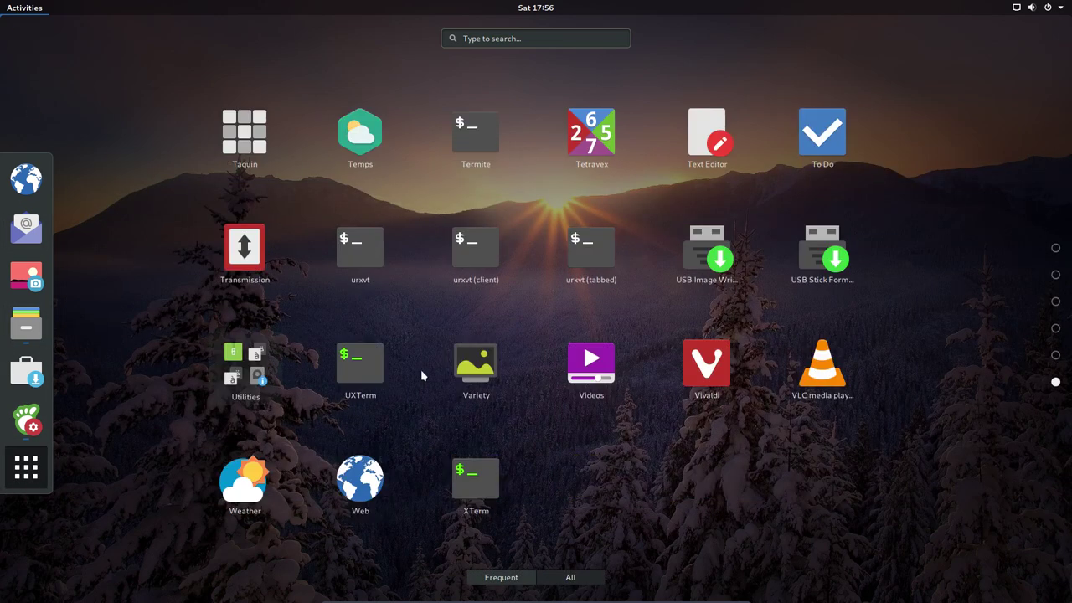
scroll(420, 370, up, 5)
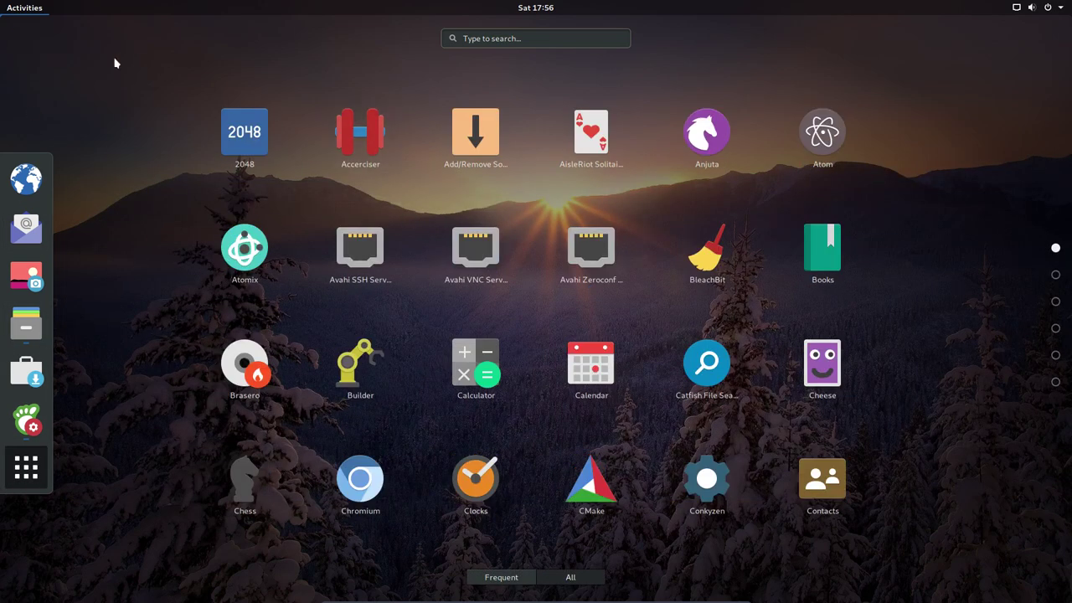
key(Escape)
key(Escape)
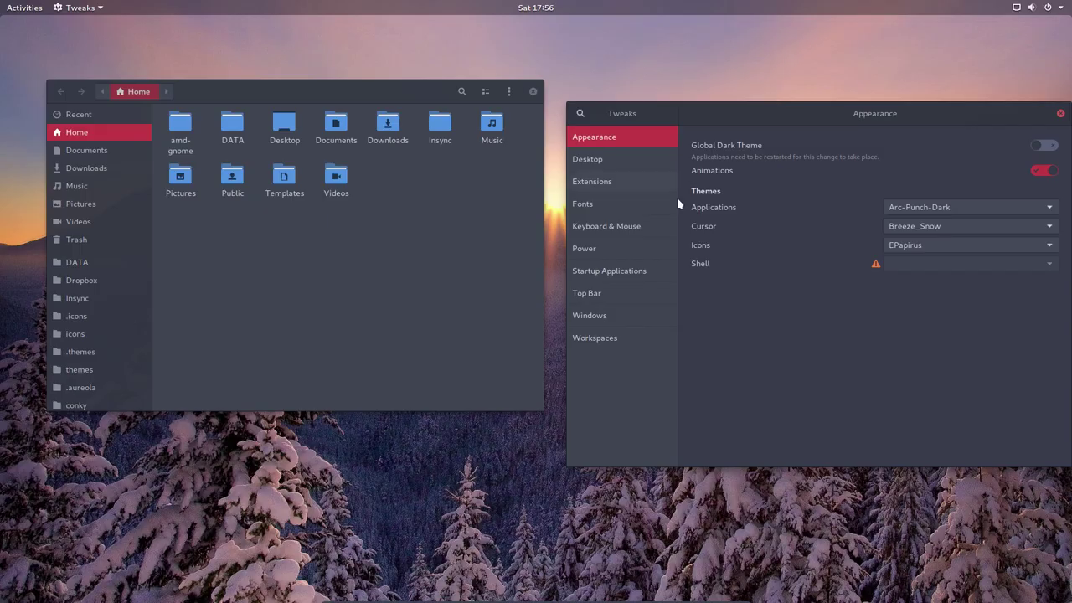
- Try the Numix-Circle-Light icon theme, then Papirus-Dark
click(917, 245)
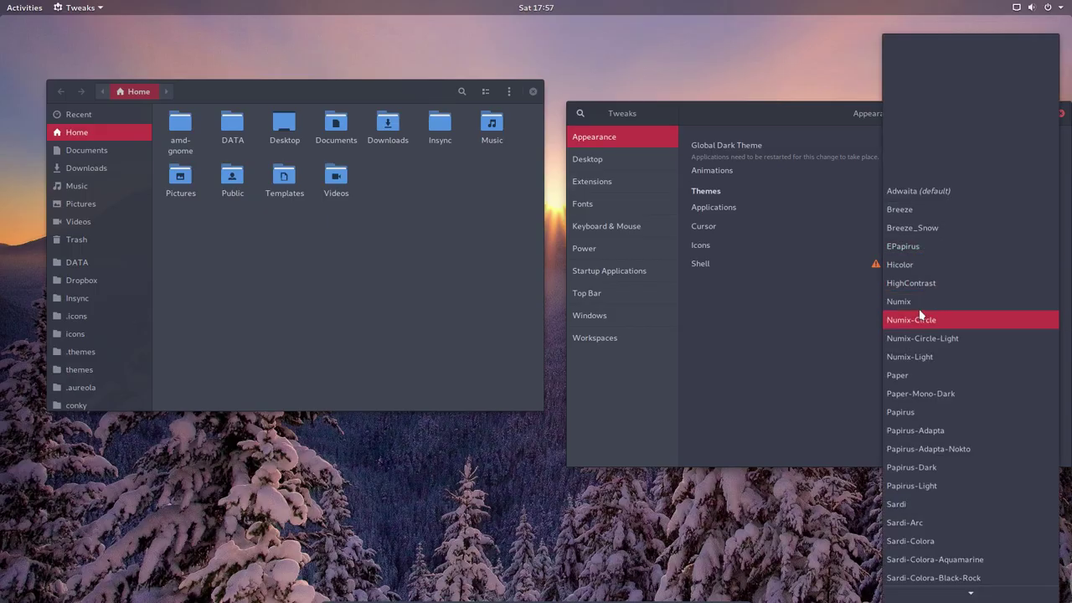
click(931, 338)
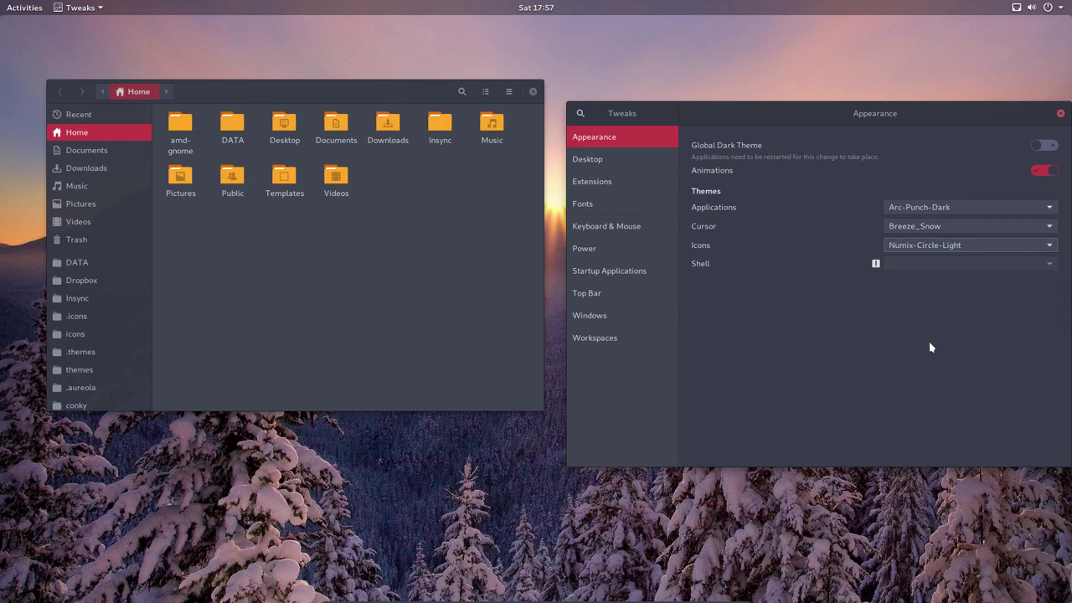
mouse_move(9, 8)
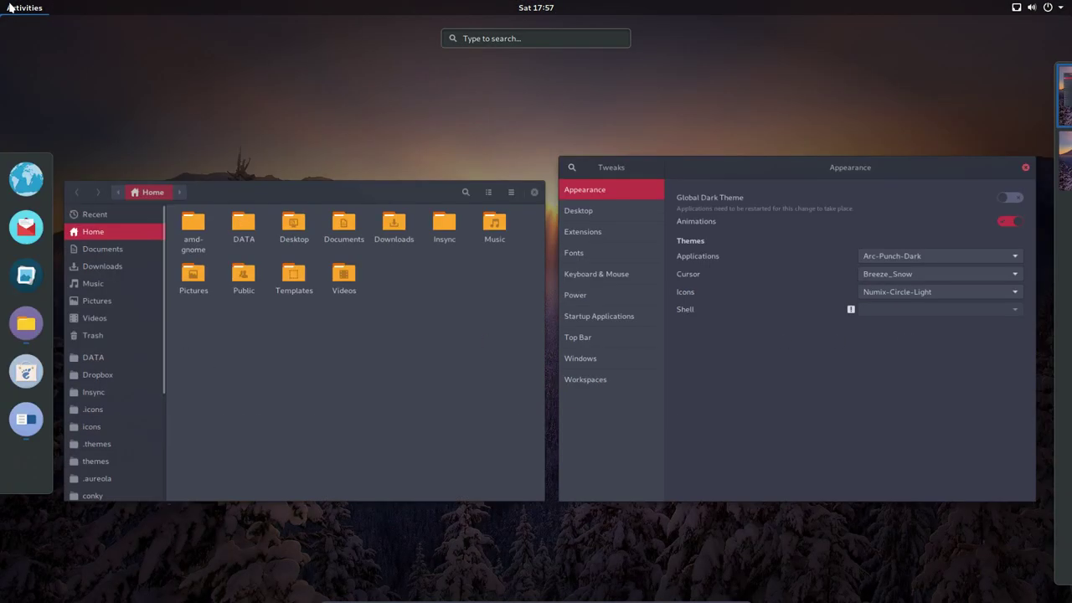
click(748, 198)
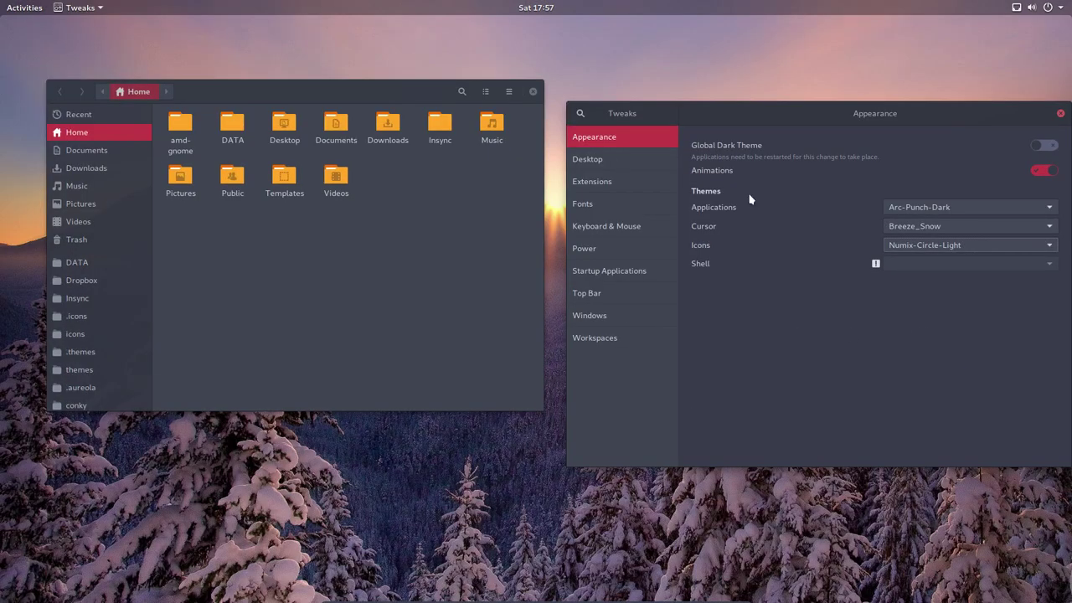
click(911, 245)
click(913, 377)
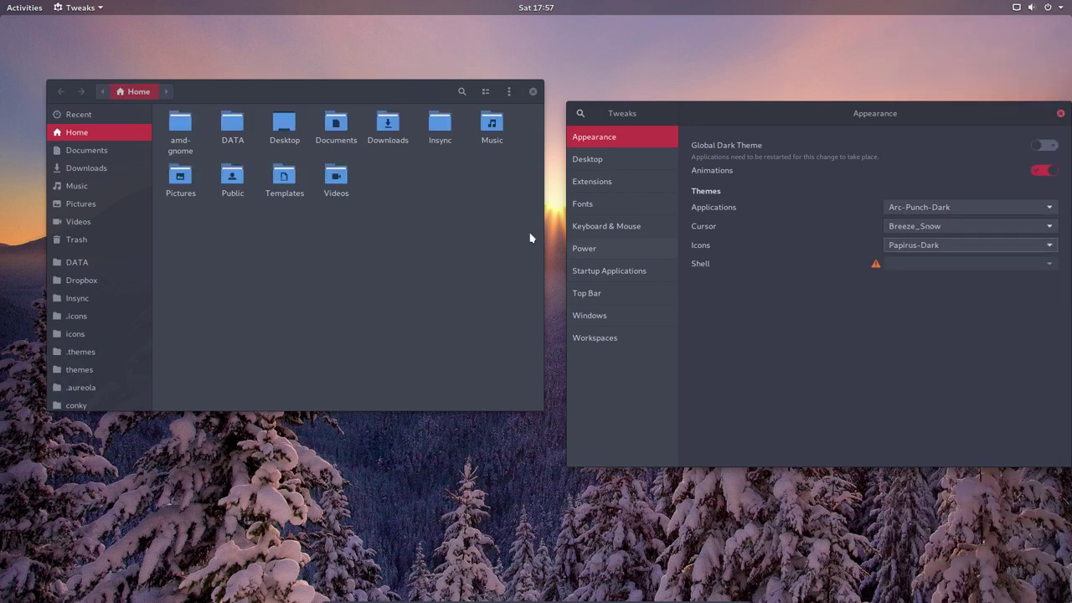
- Try the Papirus-Light and Papirus-Adapta-Nokto icon themes
click(942, 243)
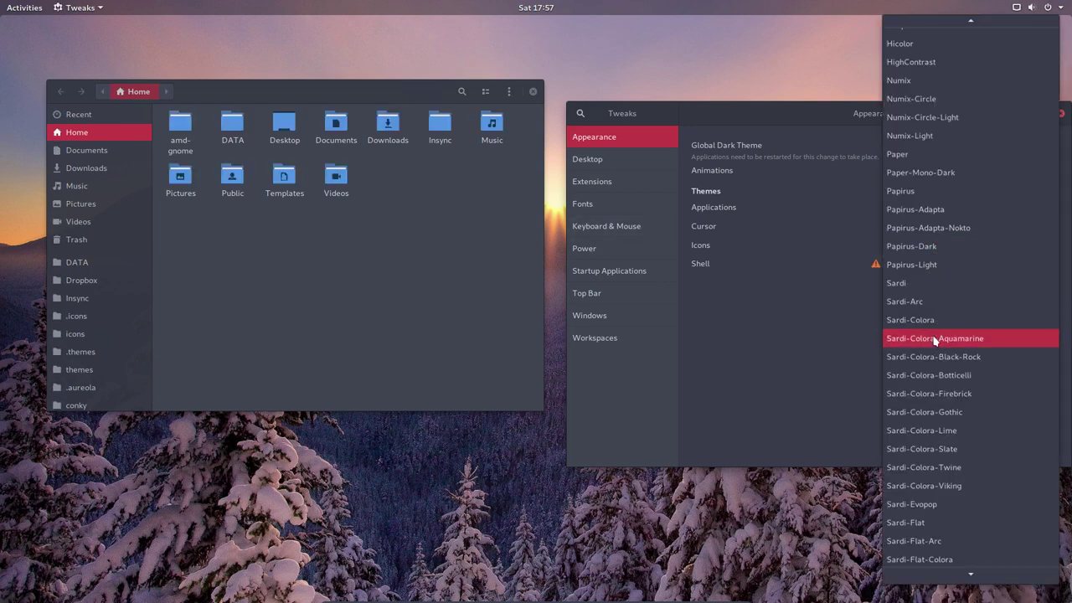
click(925, 265)
click(924, 245)
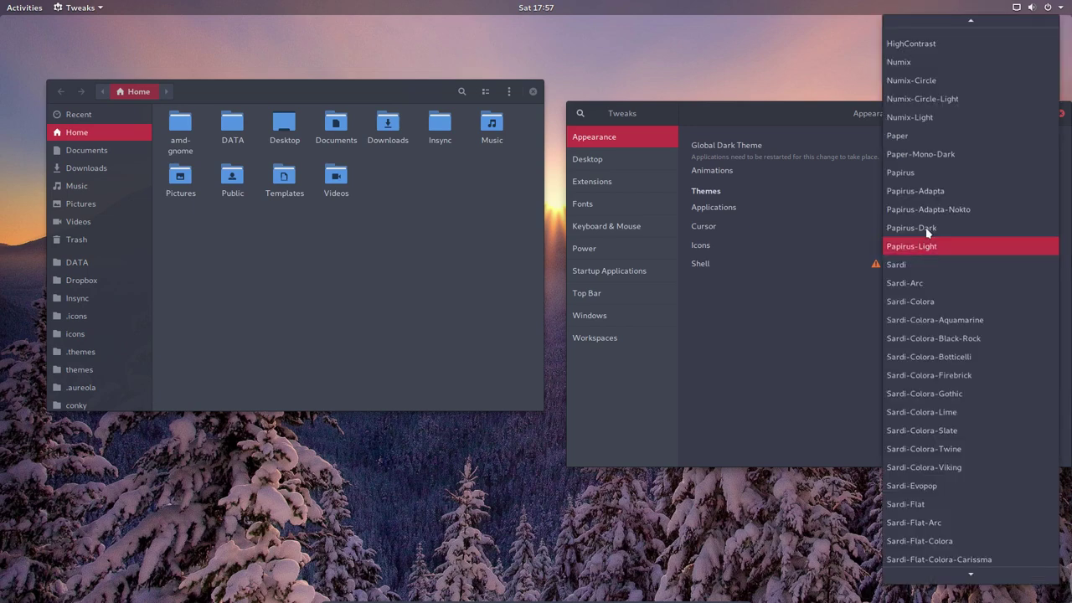
click(934, 209)
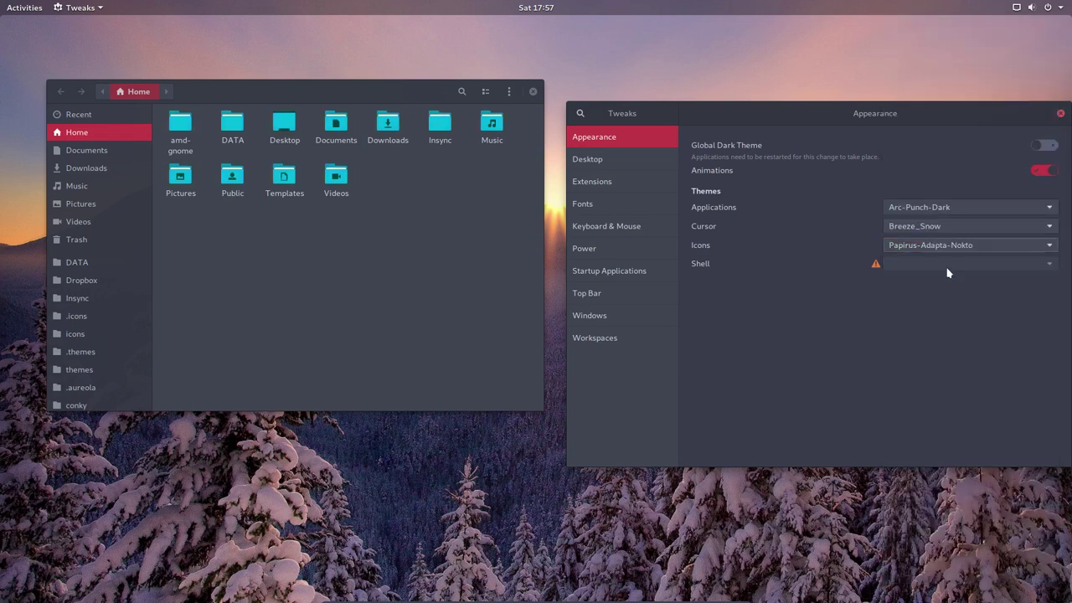
- Choose Sardi-Arc as the icon theme
click(944, 244)
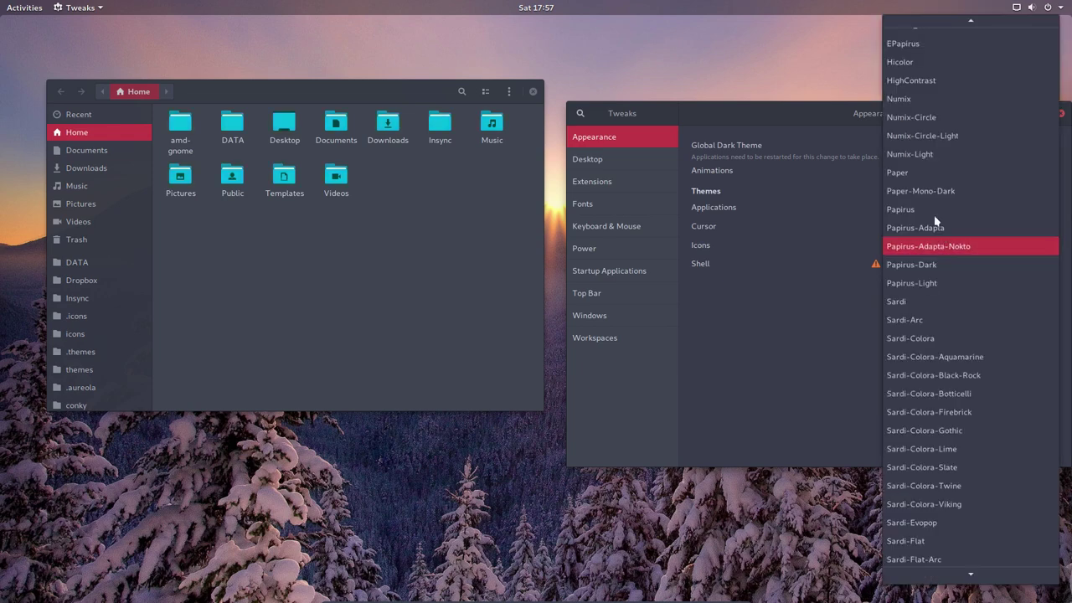
scroll(925, 207, up, 3)
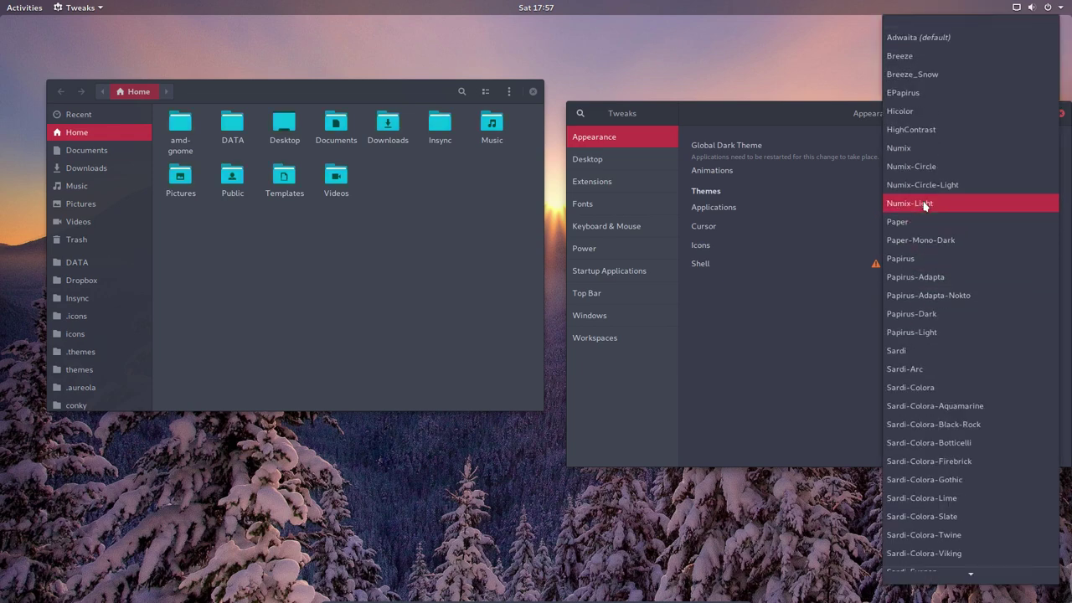
scroll(925, 206, down, 6)
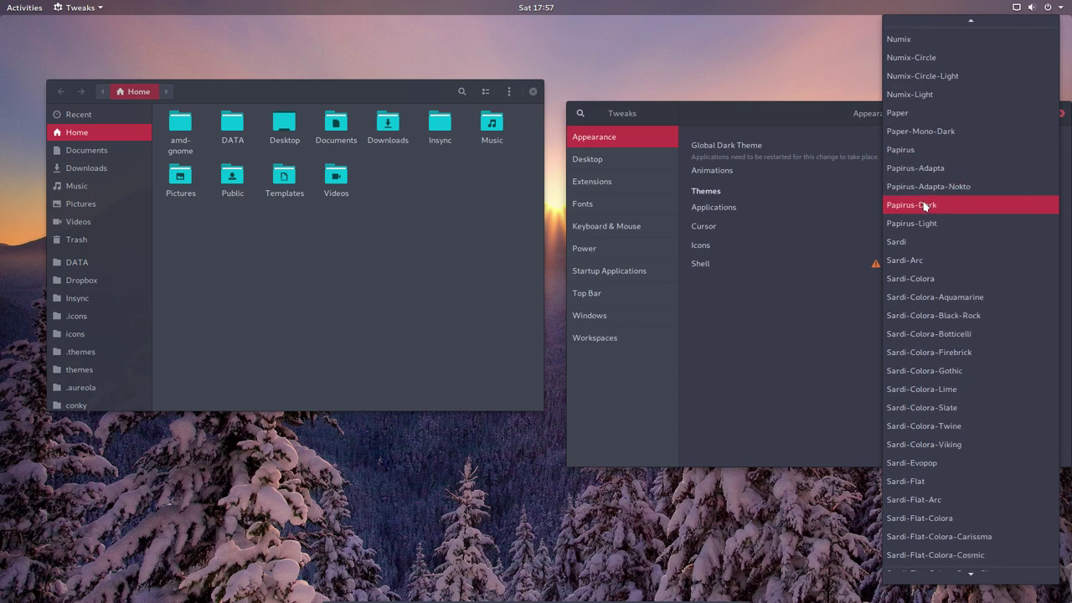
scroll(926, 259, down, 1)
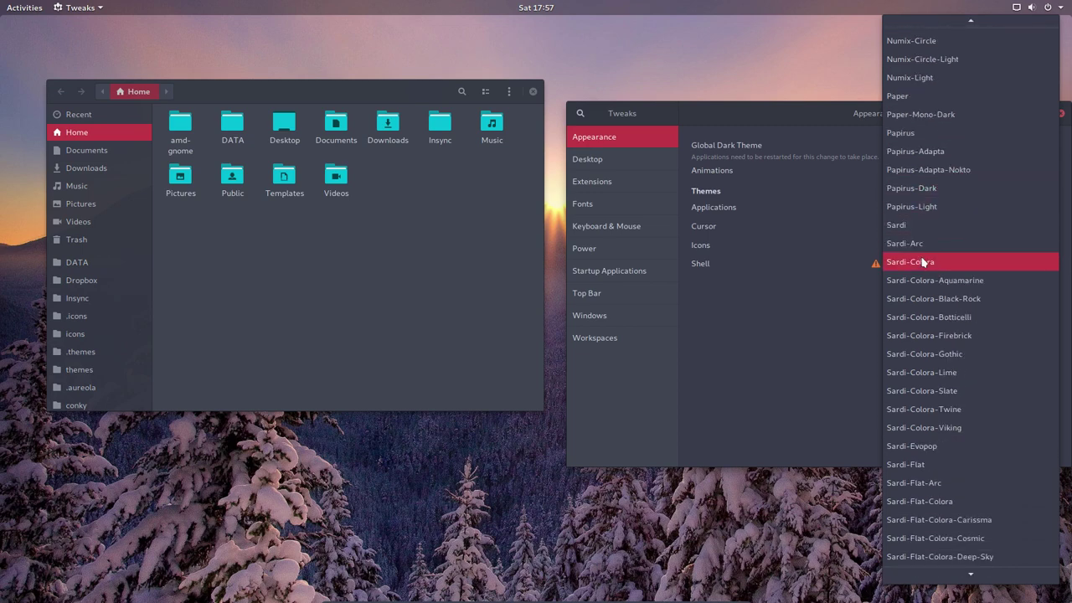
click(926, 245)
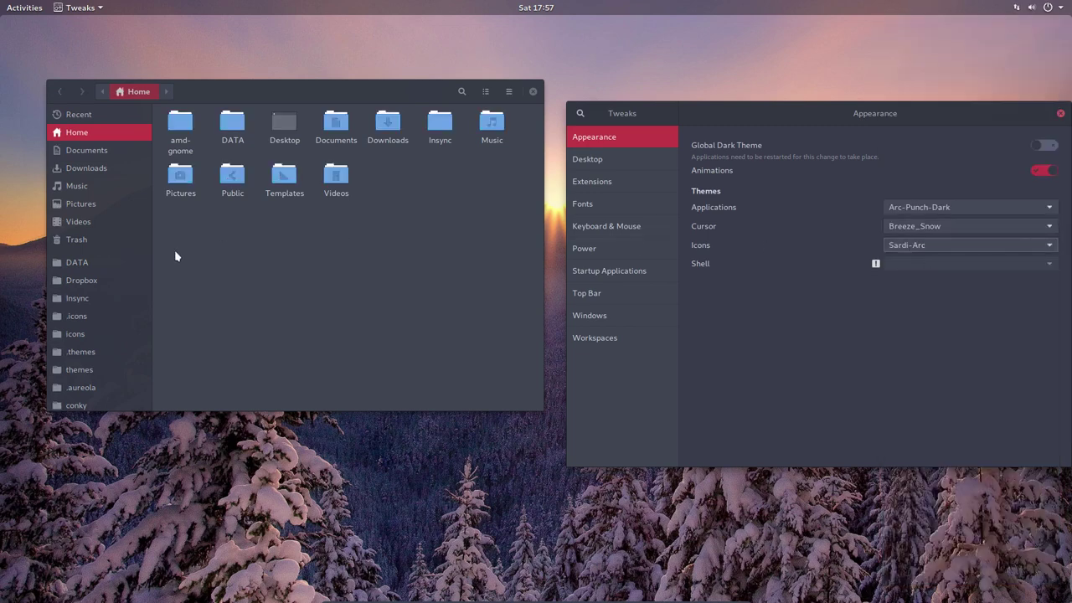
click(16, 10)
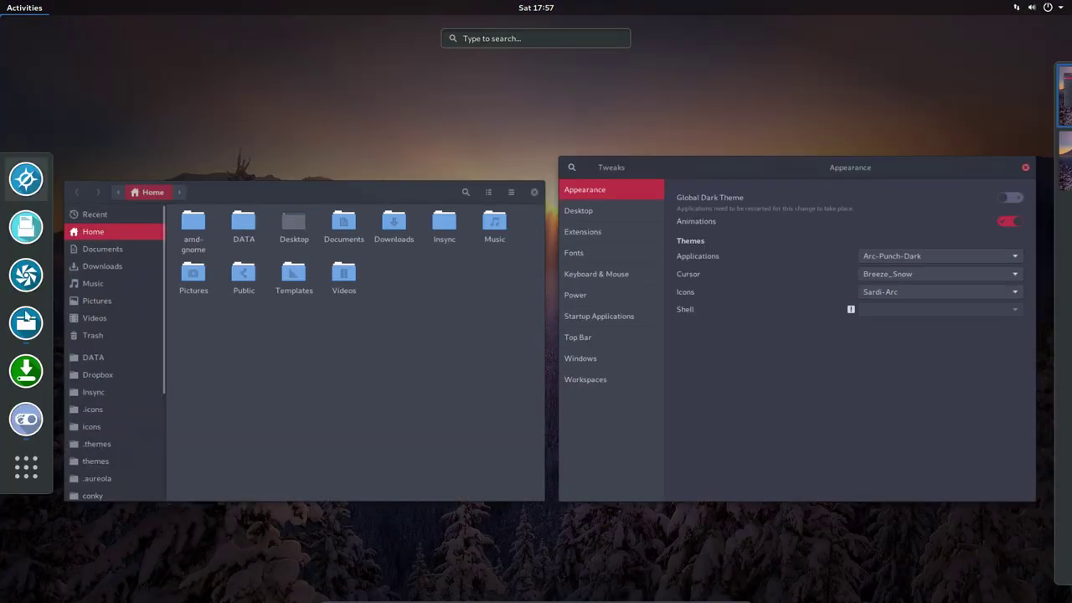
click(27, 478)
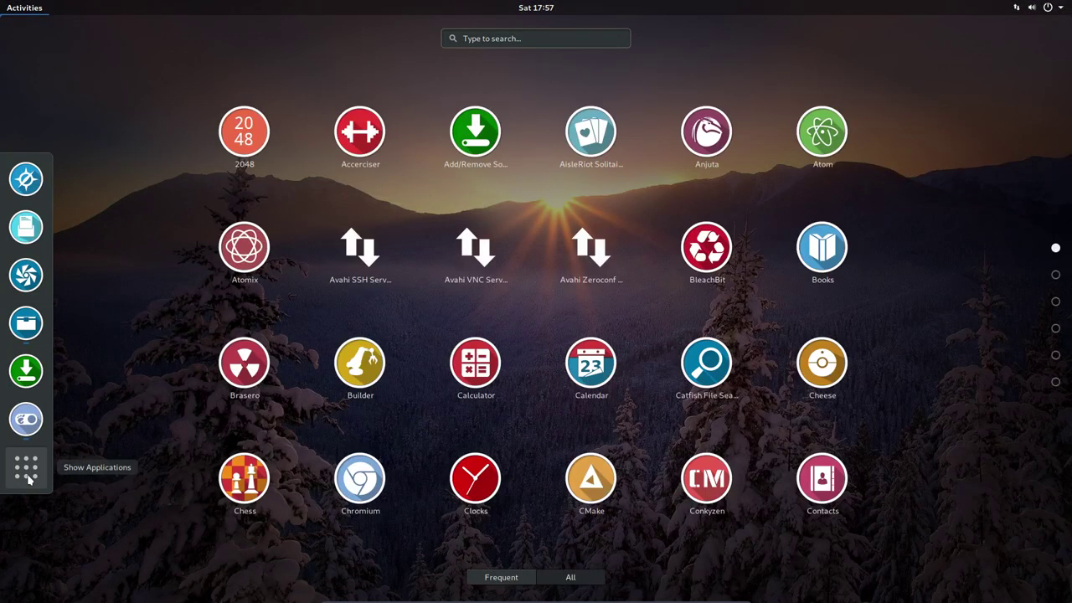
key(Escape)
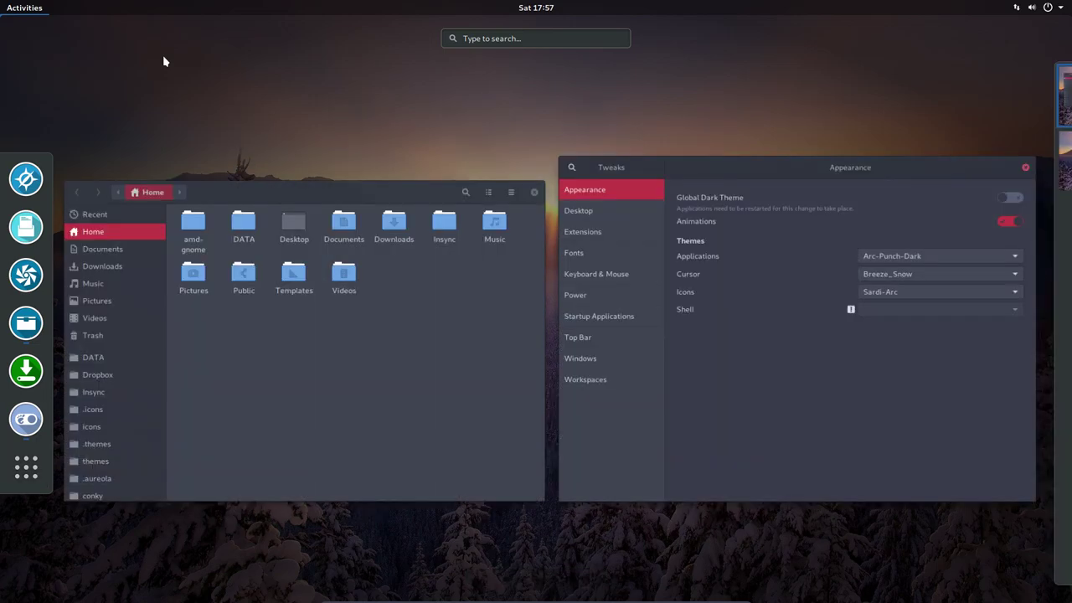
key(Escape)
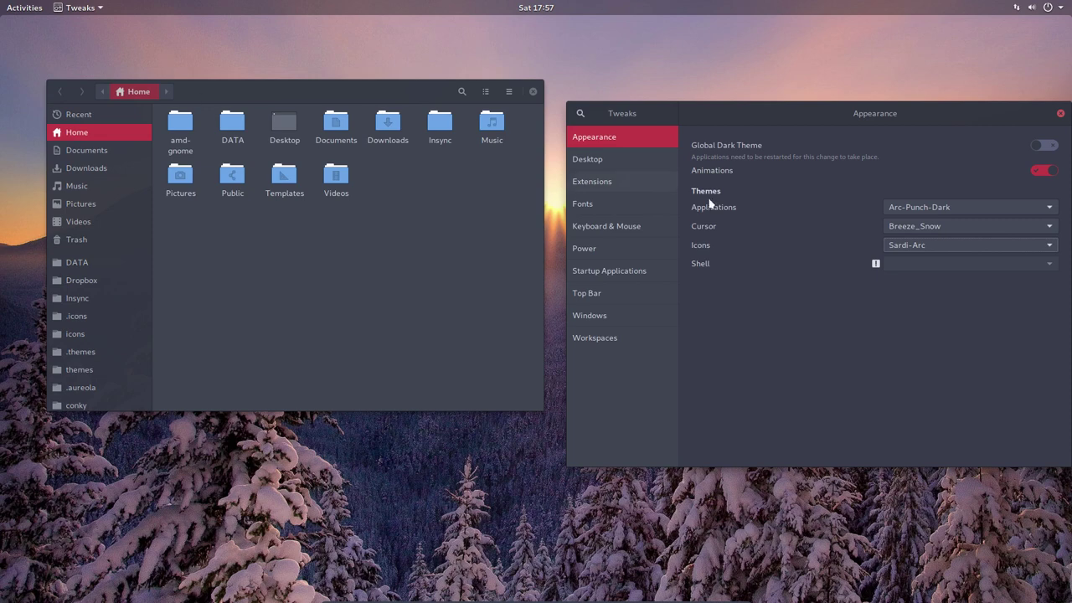
- Try Sardi-Colora-Botticelli, then set icons to Sardi-Flexible-Papirus-Havelock and bring Files forward
click(1025, 246)
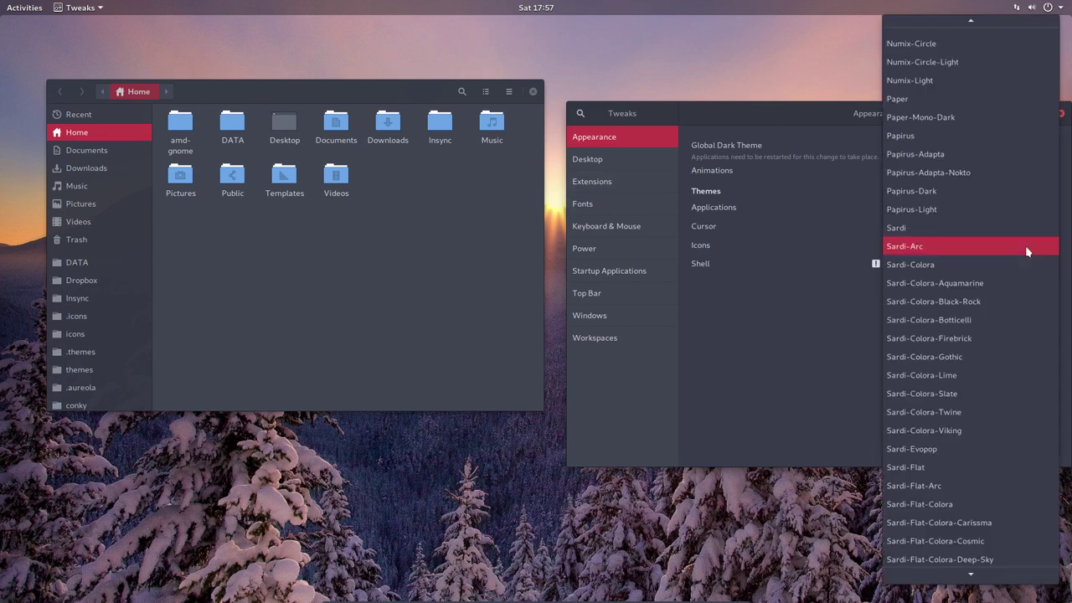
click(974, 327)
click(955, 246)
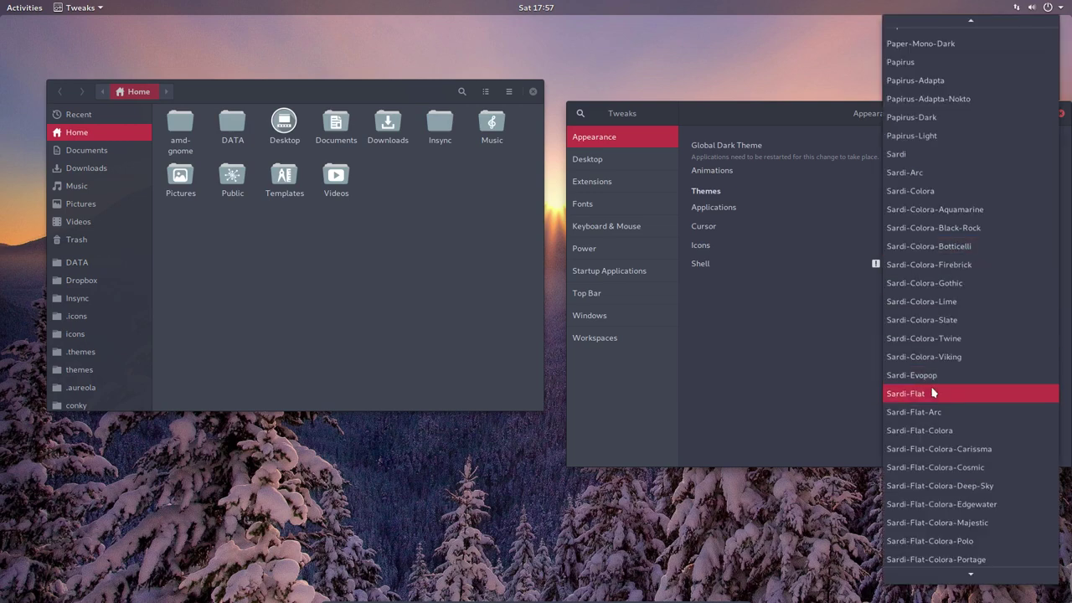
scroll(933, 392, down, 5)
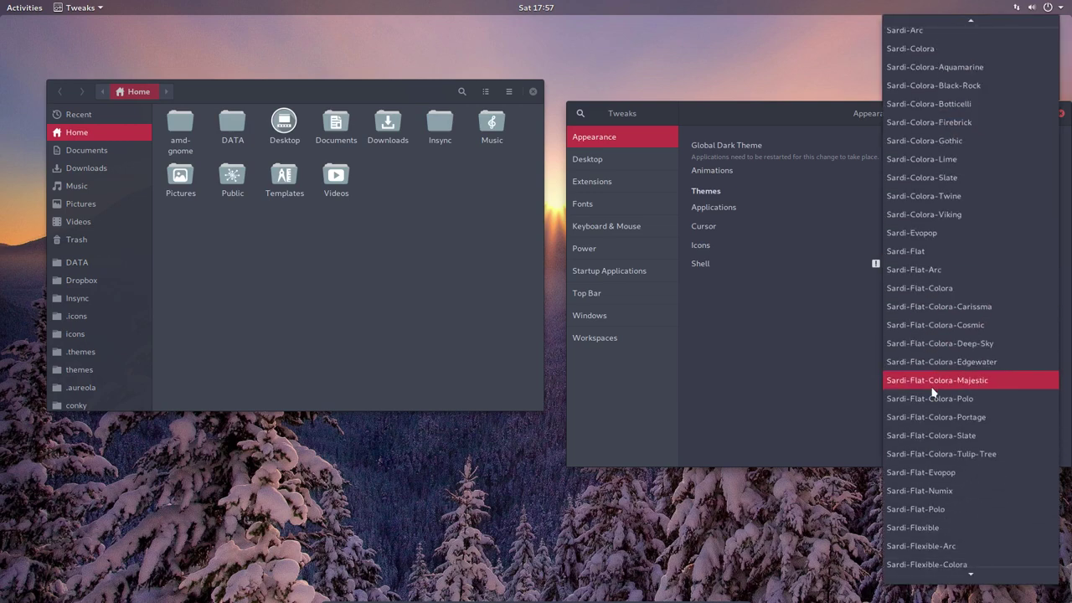
scroll(955, 415, down, 7)
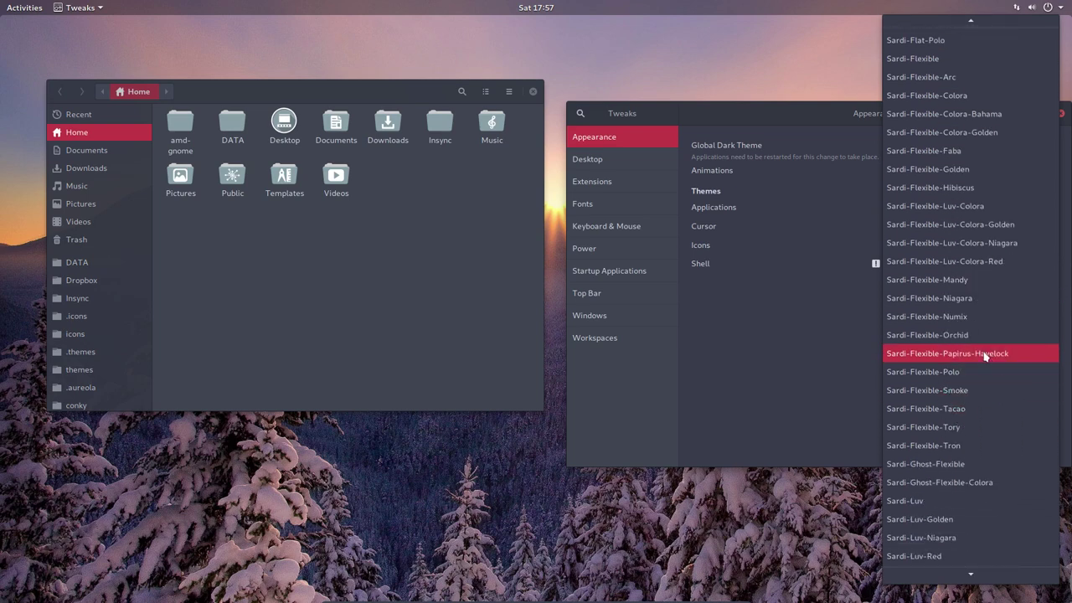
click(960, 354)
click(383, 259)
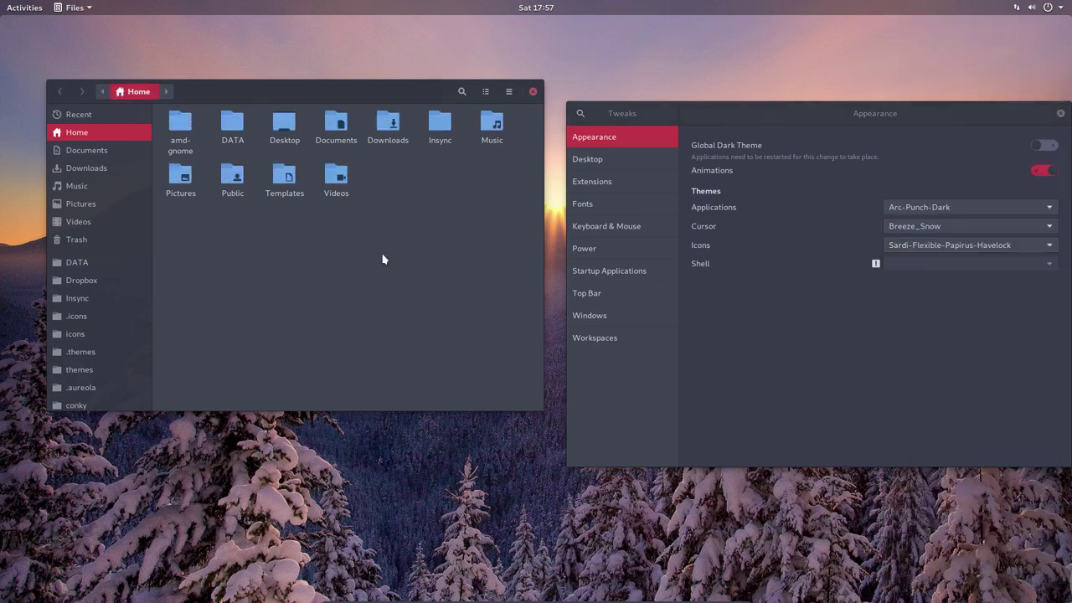
click(18, 8)
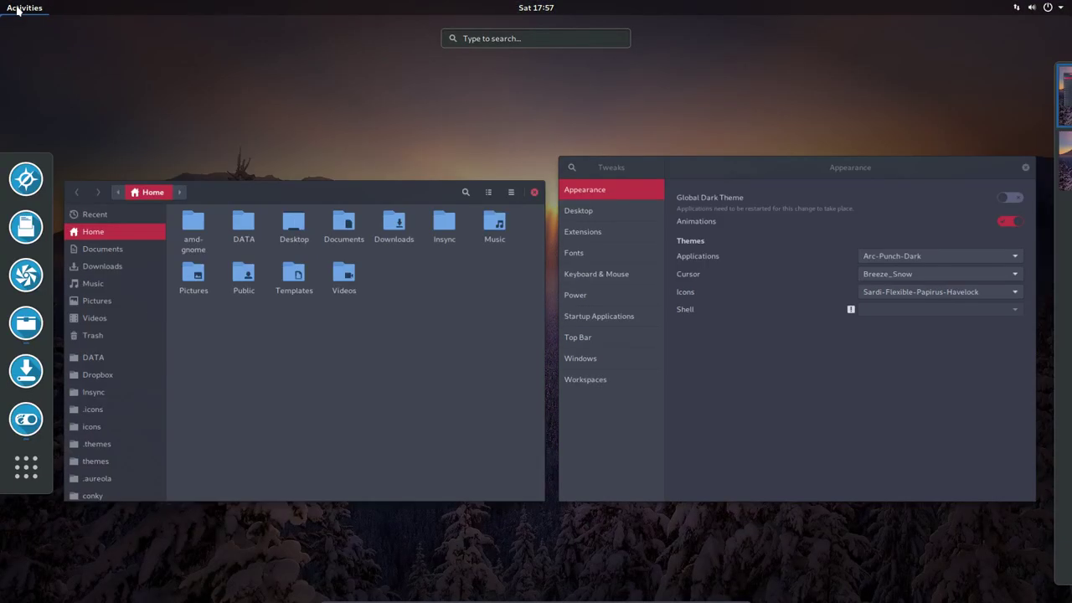
click(23, 475)
scroll(442, 411, down, 5)
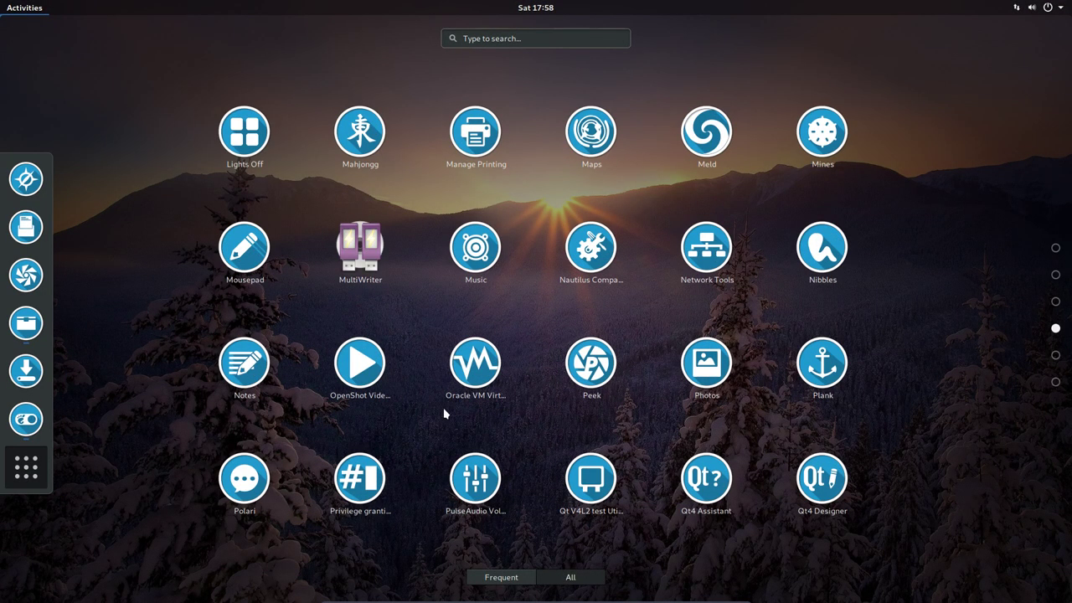
scroll(445, 413, up, 2)
scroll(333, 293, down, 2)
click(245, 369)
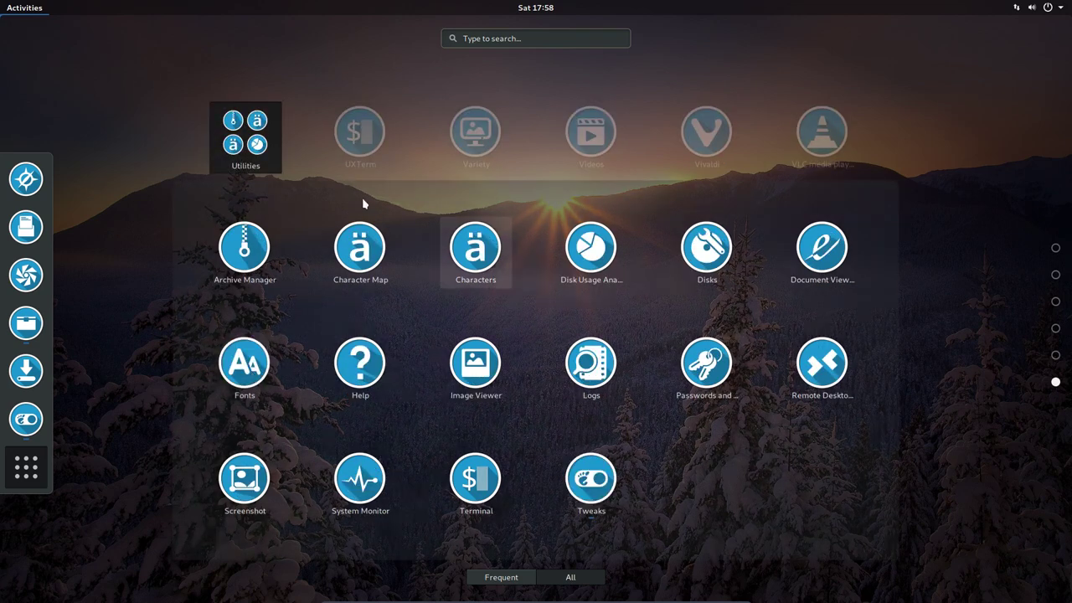
click(339, 187)
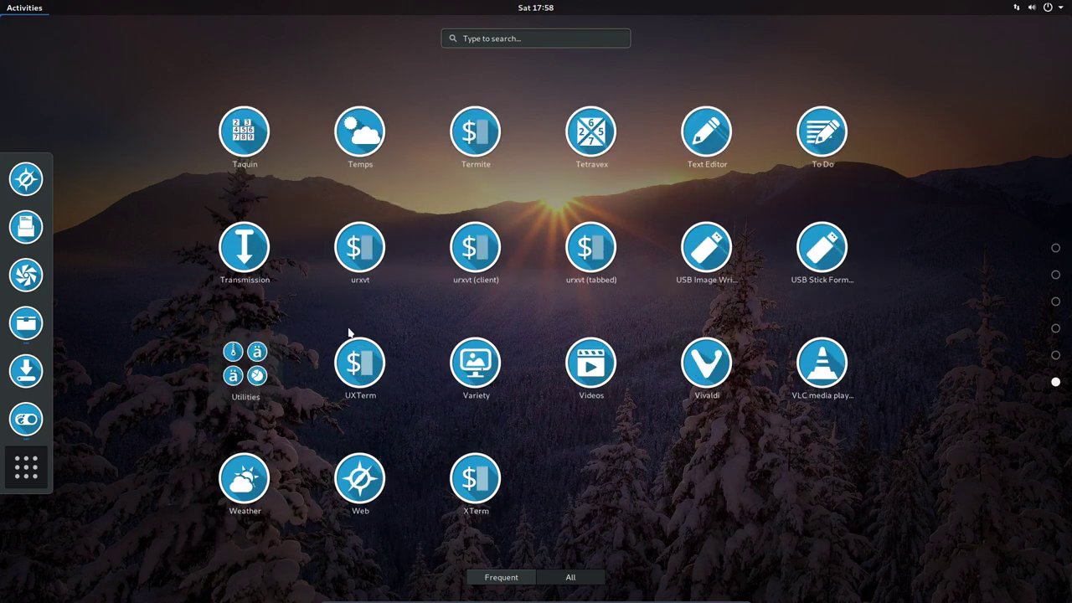
scroll(640, 345, up, 5)
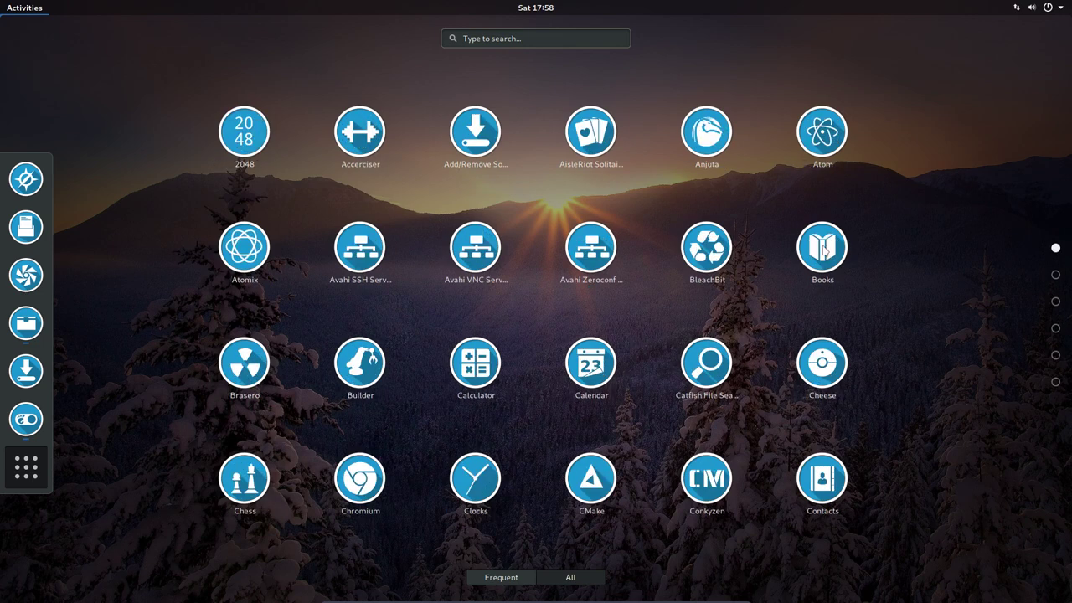
key(Escape)
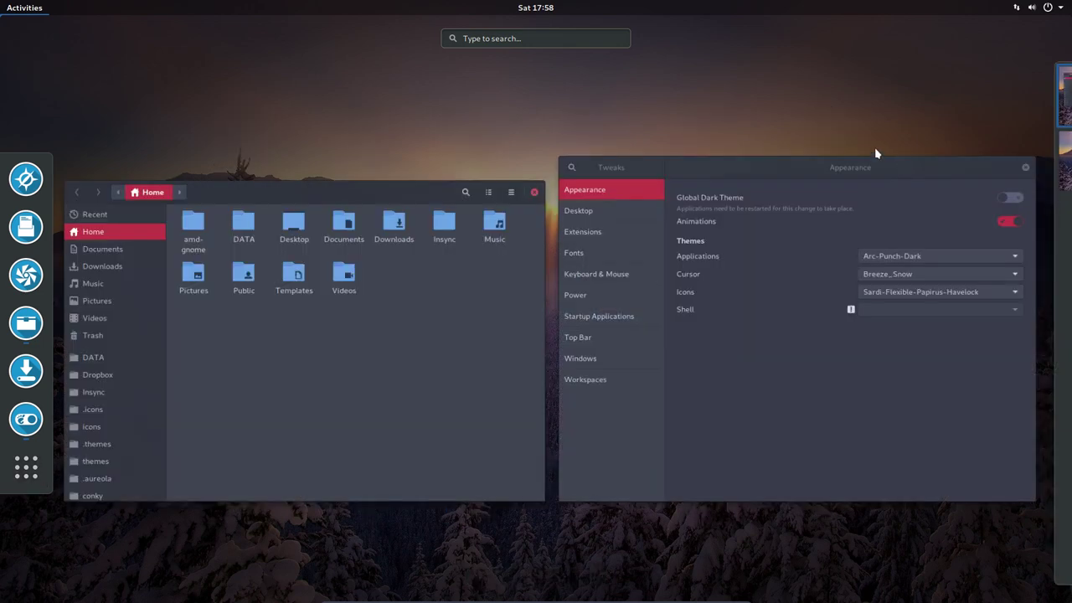
click(741, 157)
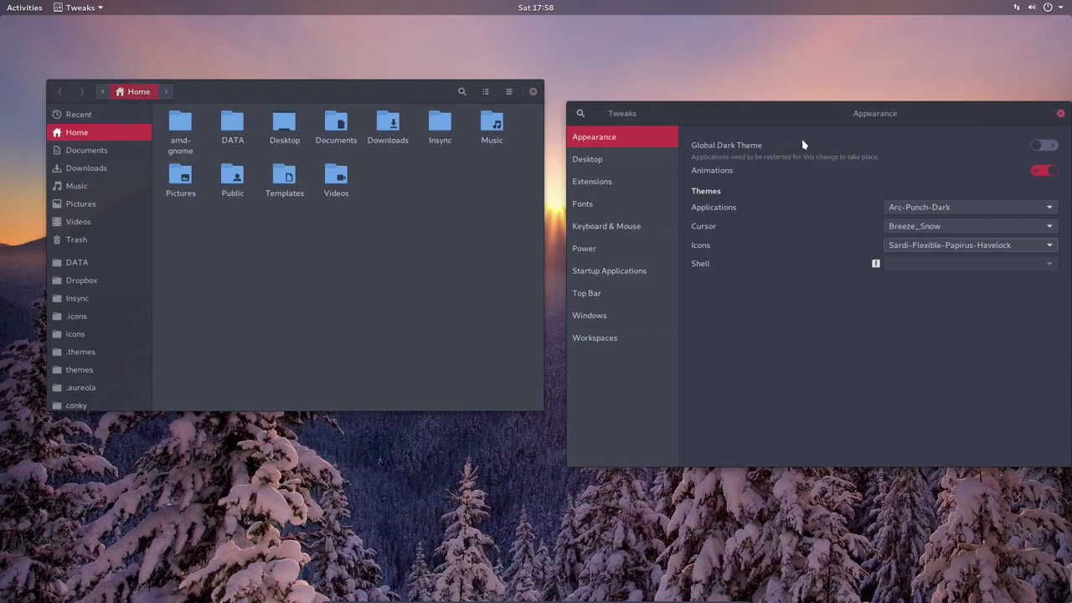
- Shift Files slightly left and move Tweaks up toward the top right
drag(871, 110, 848, 109)
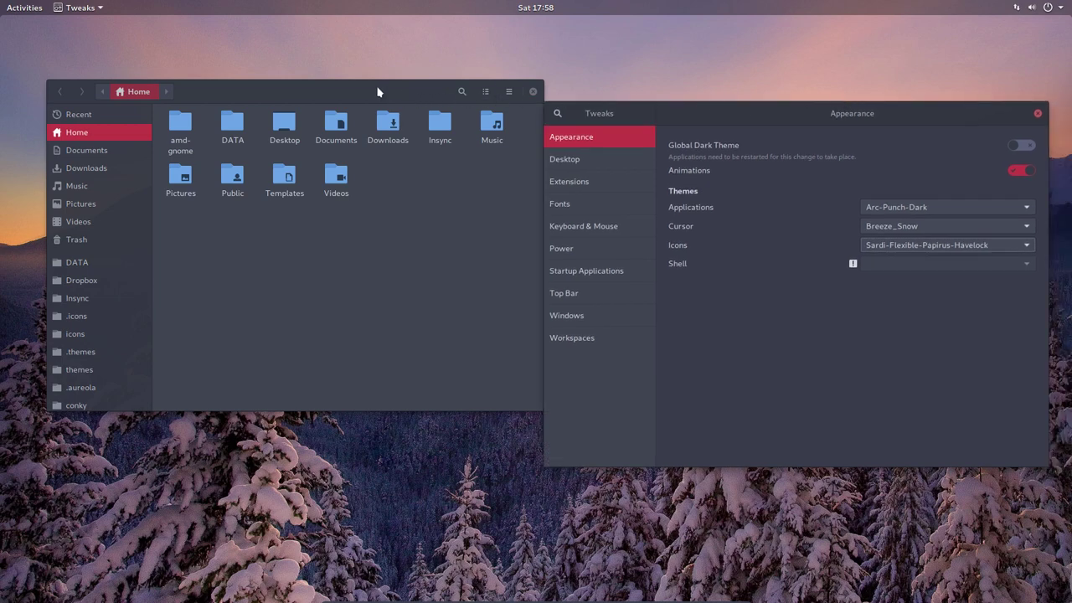
drag(378, 93, 354, 84)
drag(765, 128, 779, 79)
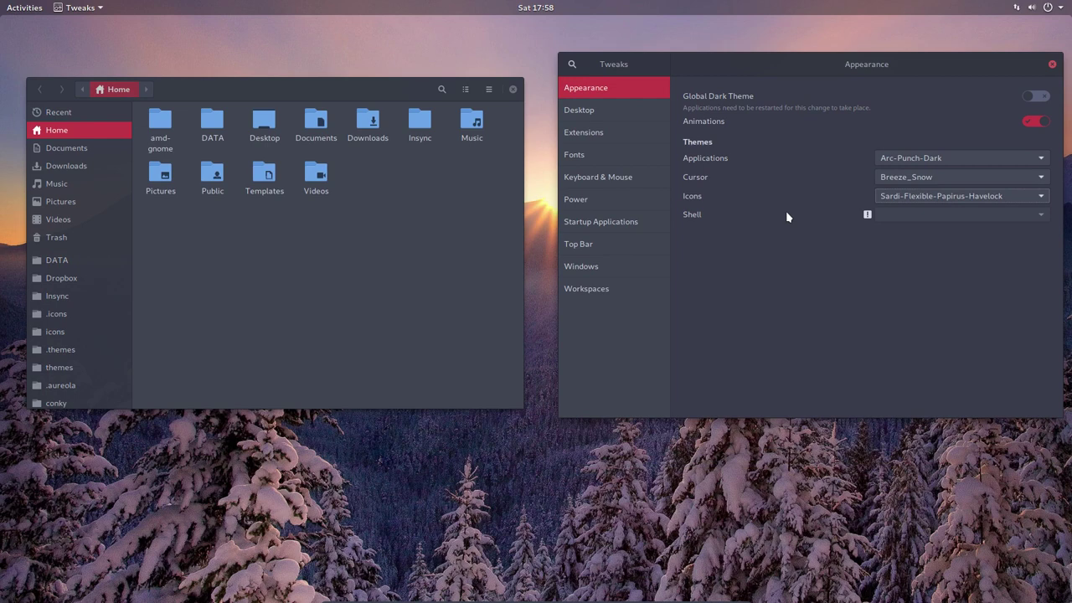